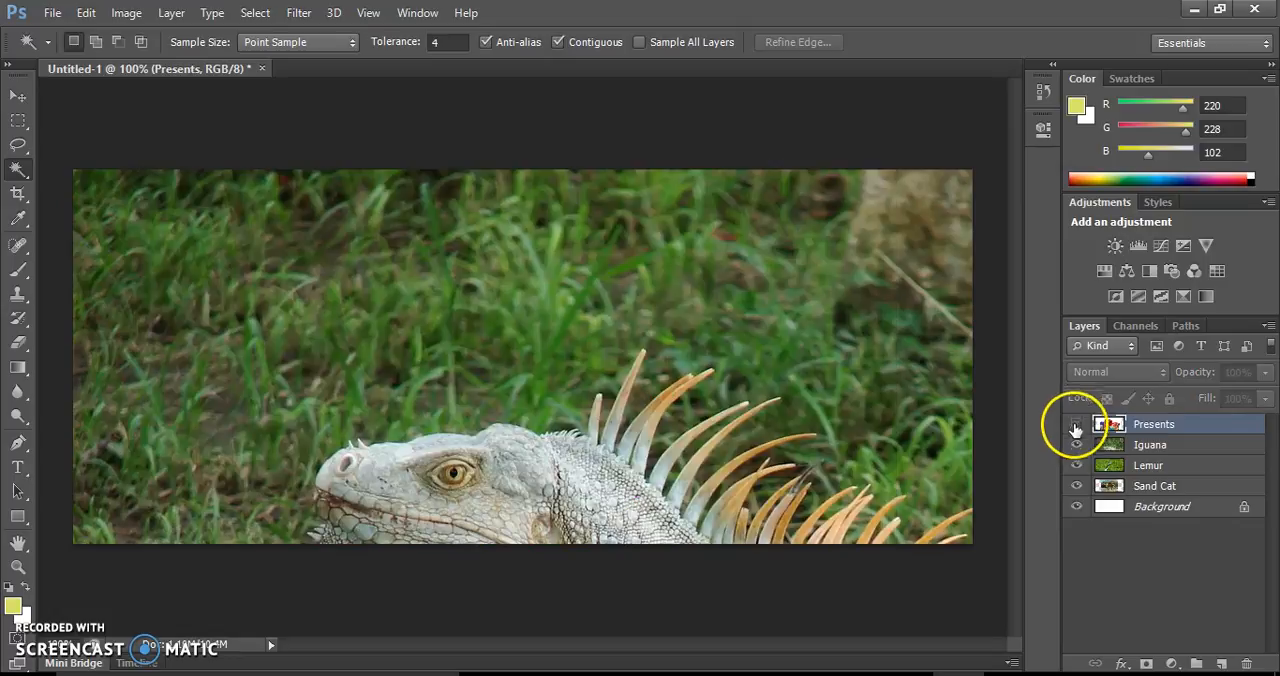
Hide the Iguana, Lemur and Sand Cat layers one by one to view each image, and show all layers again
{"action": "left_click", "coordinate": [1076, 445]}
{"action": "left_click", "coordinate": [1076, 466]}
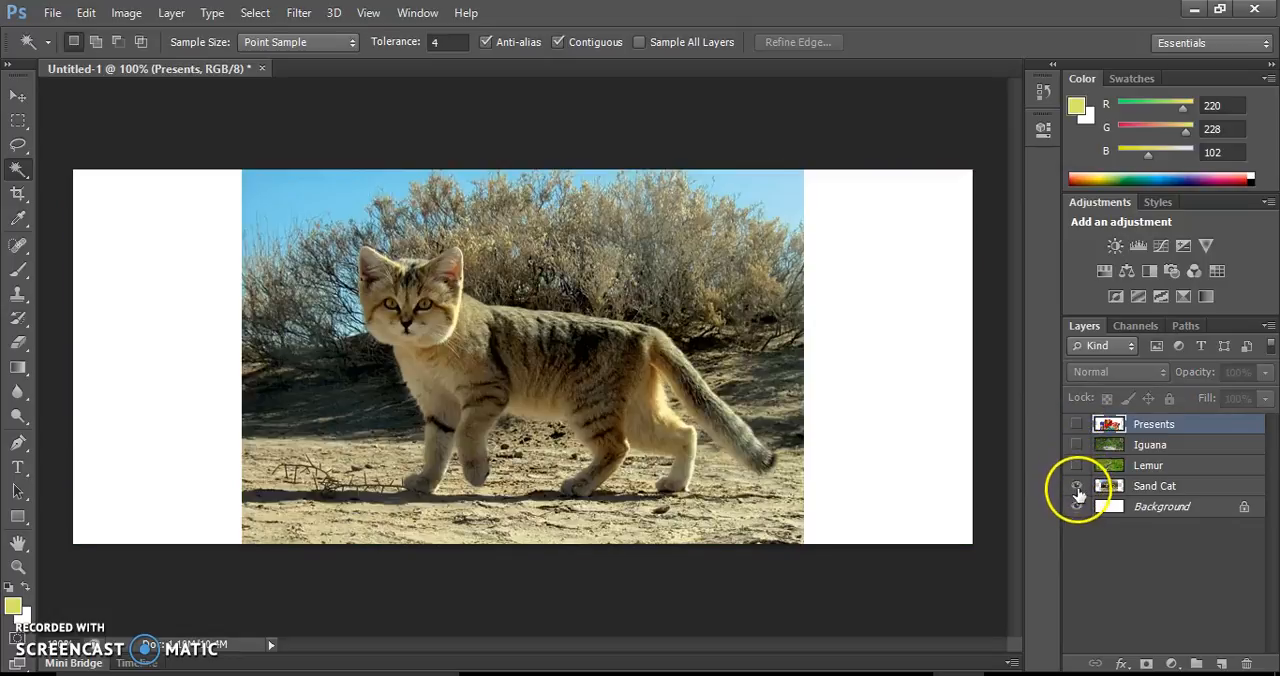
{"action": "left_click", "coordinate": [1076, 486]}
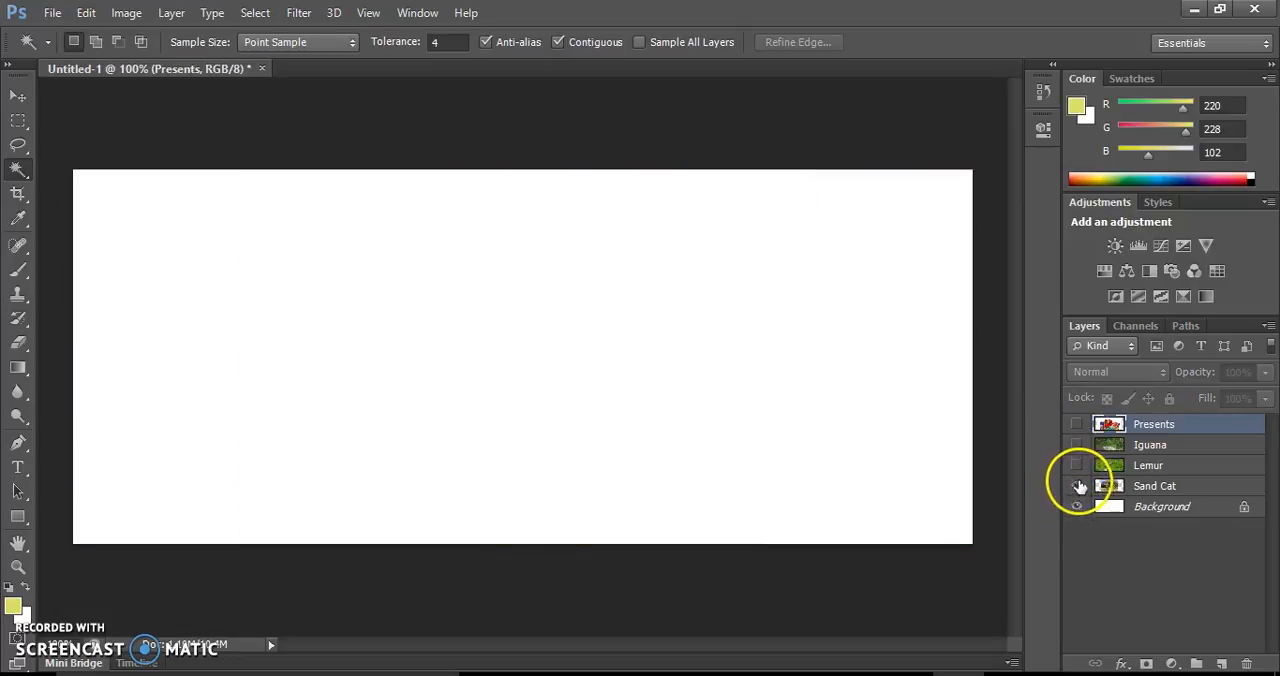
{"action": "left_click", "coordinate": [1076, 486]}
{"action": "left_click", "coordinate": [1076, 466]}
{"action": "left_click", "coordinate": [1076, 445]}
{"action": "left_click", "coordinate": [1076, 425]}
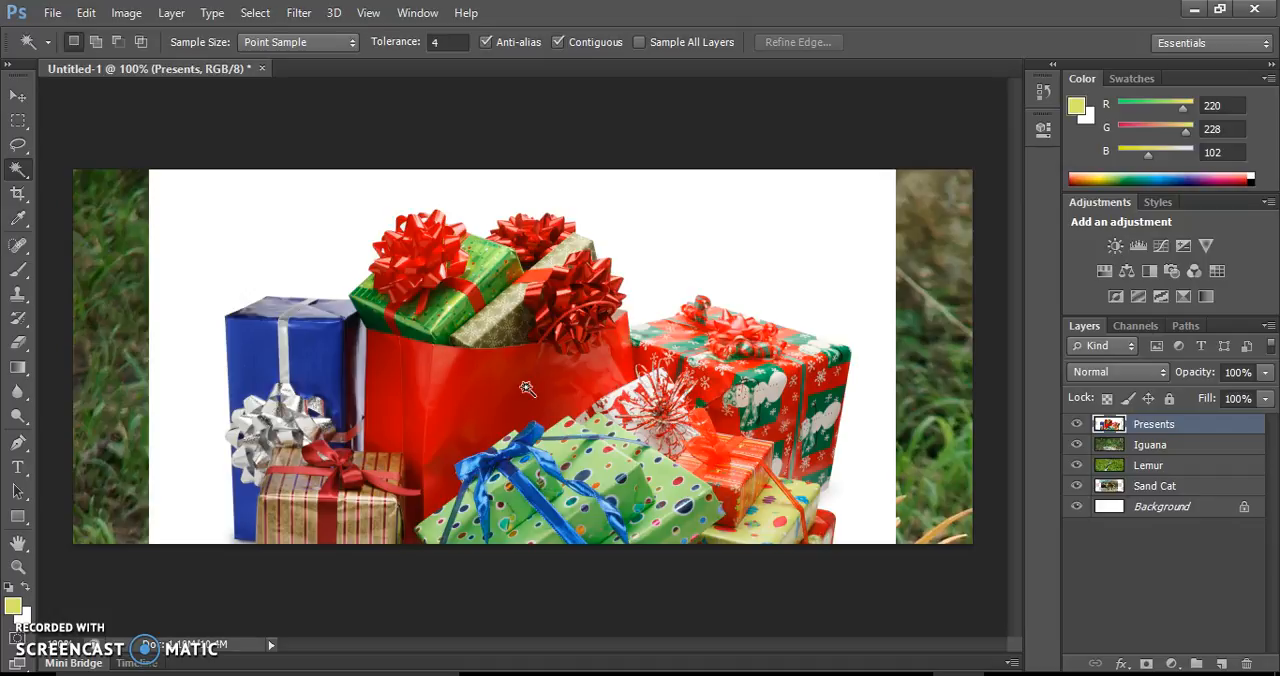
Scale the Presents layer to about 56% with Free Transform and place it in the lower middle of the canvas
{"action": "key", "text": "ctrl+t"}
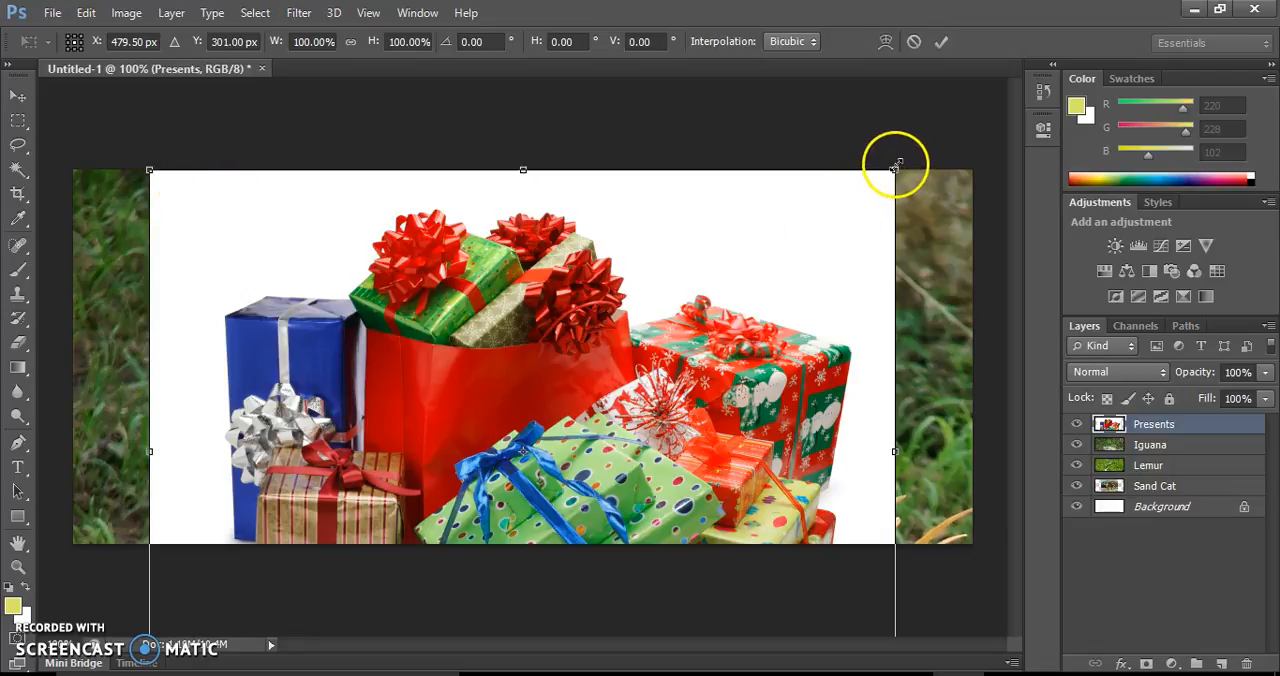
{"action": "left_click_drag", "start_coordinate": [895, 165], "coordinate": [686, 324]}
{"action": "left_click_drag", "start_coordinate": [515, 417], "coordinate": [757, 274]}
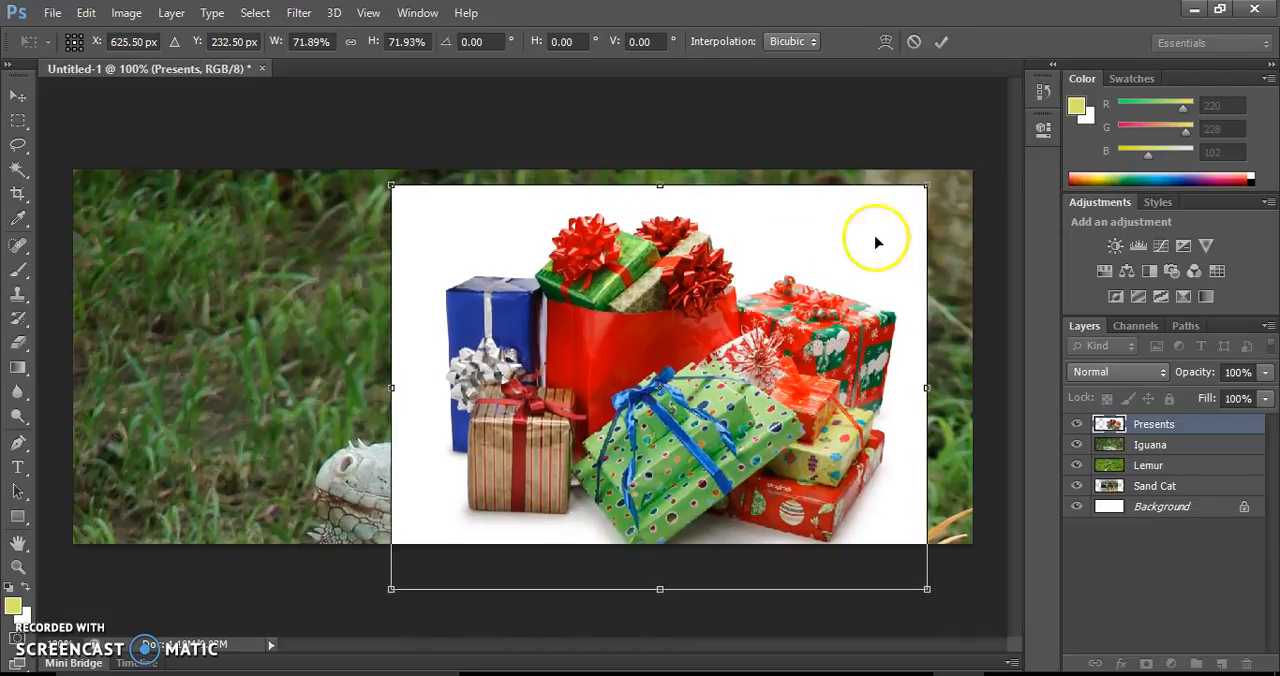
{"action": "left_click_drag", "start_coordinate": [928, 181], "coordinate": [810, 273]}
{"action": "left_click_drag", "start_coordinate": [655, 372], "coordinate": [599, 341]}
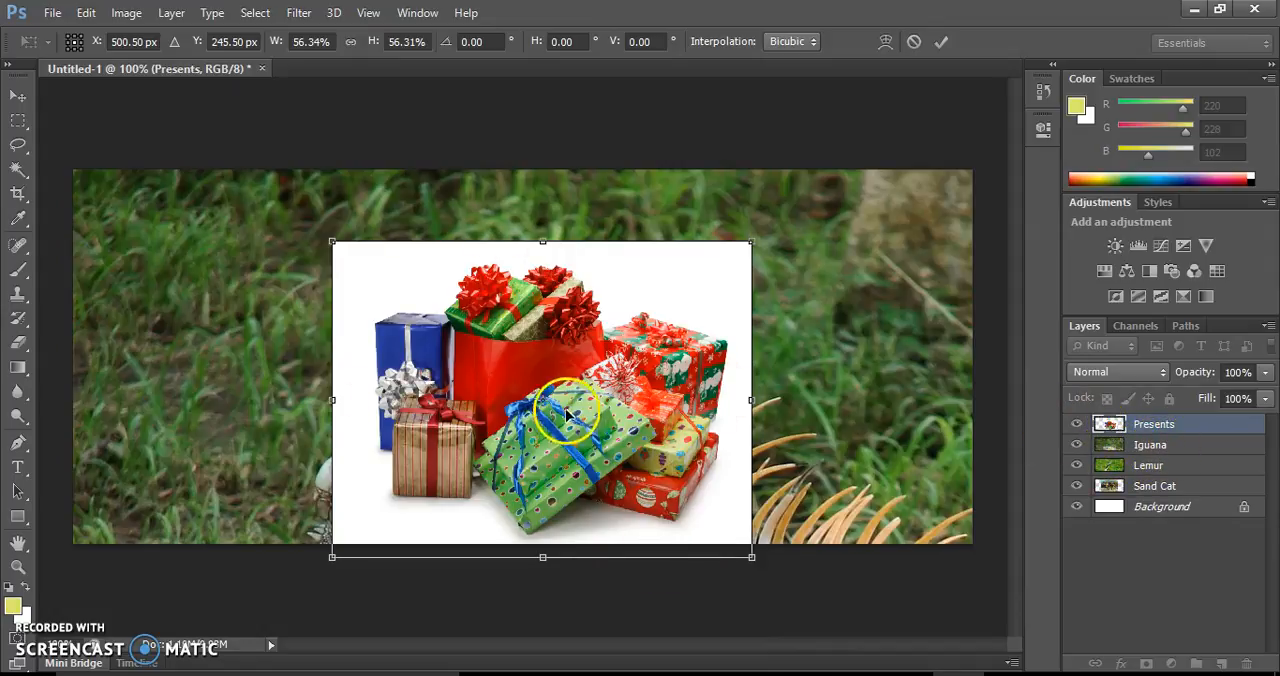
{"action": "double_click", "coordinate": [619, 375]}
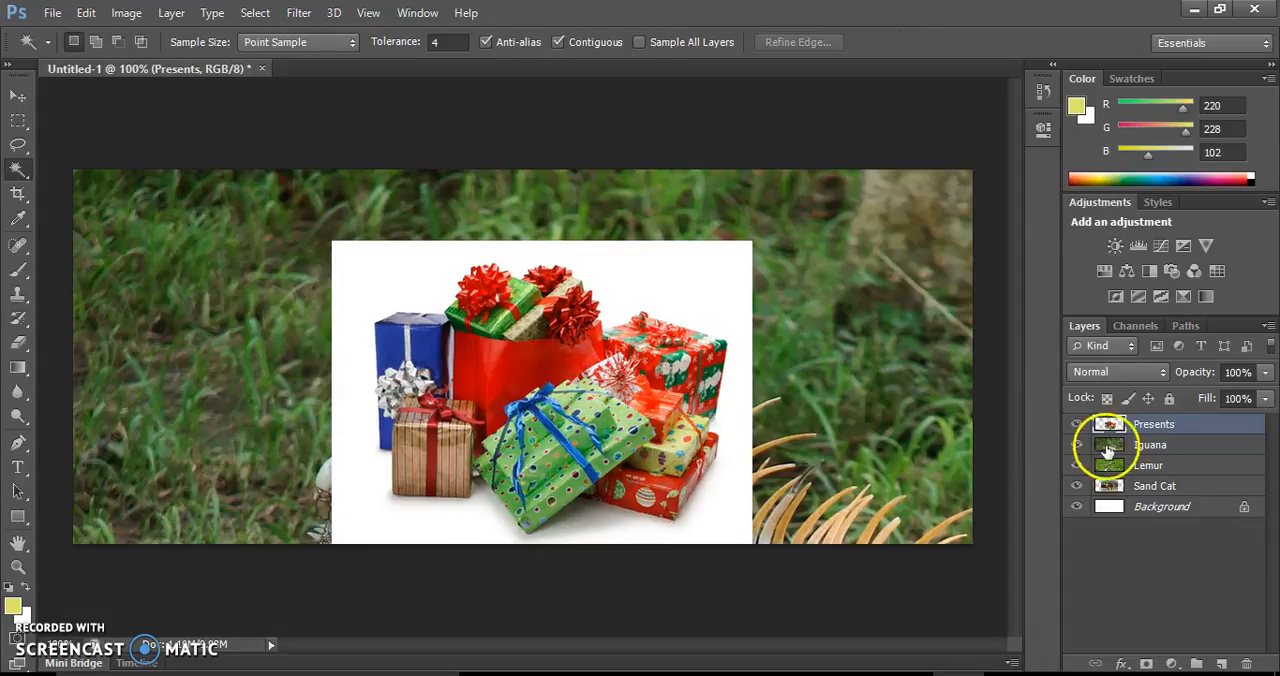
Scale the Iguana layer to about 27% with Free Transform and place it behind the presents, slightly right of the canvas centre
{"action": "left_click", "coordinate": [1150, 448]}
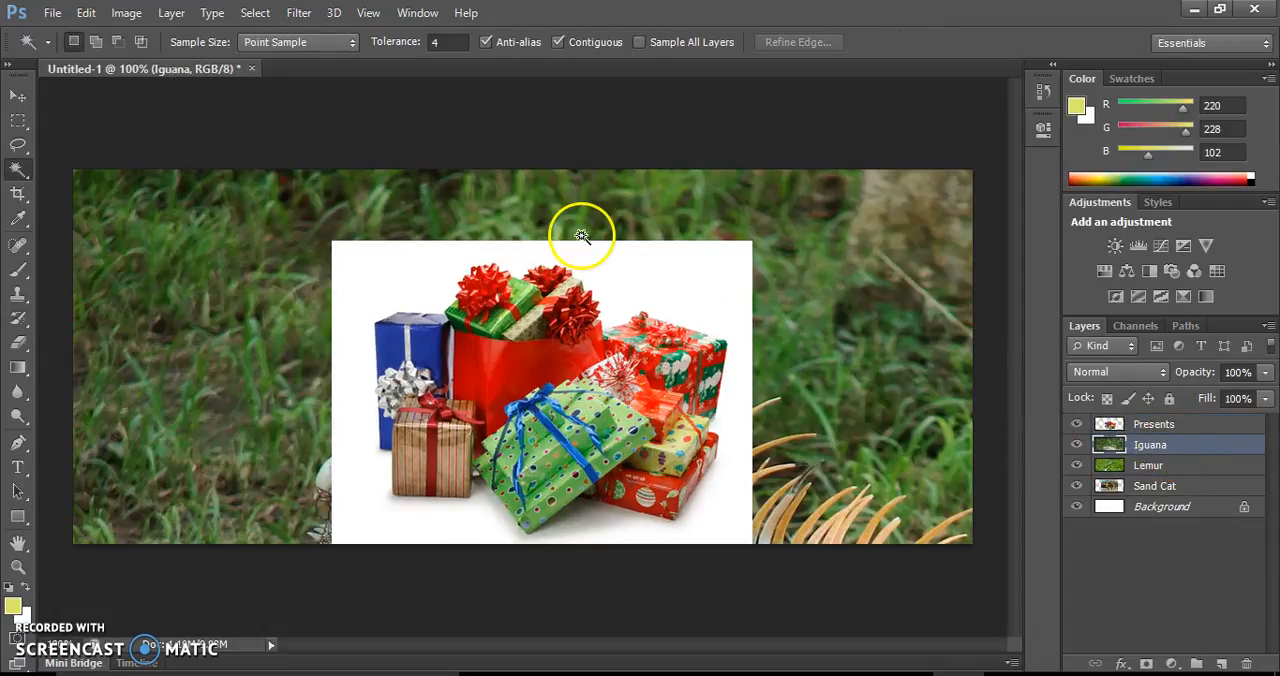
{"action": "key", "text": "ctrl+t"}
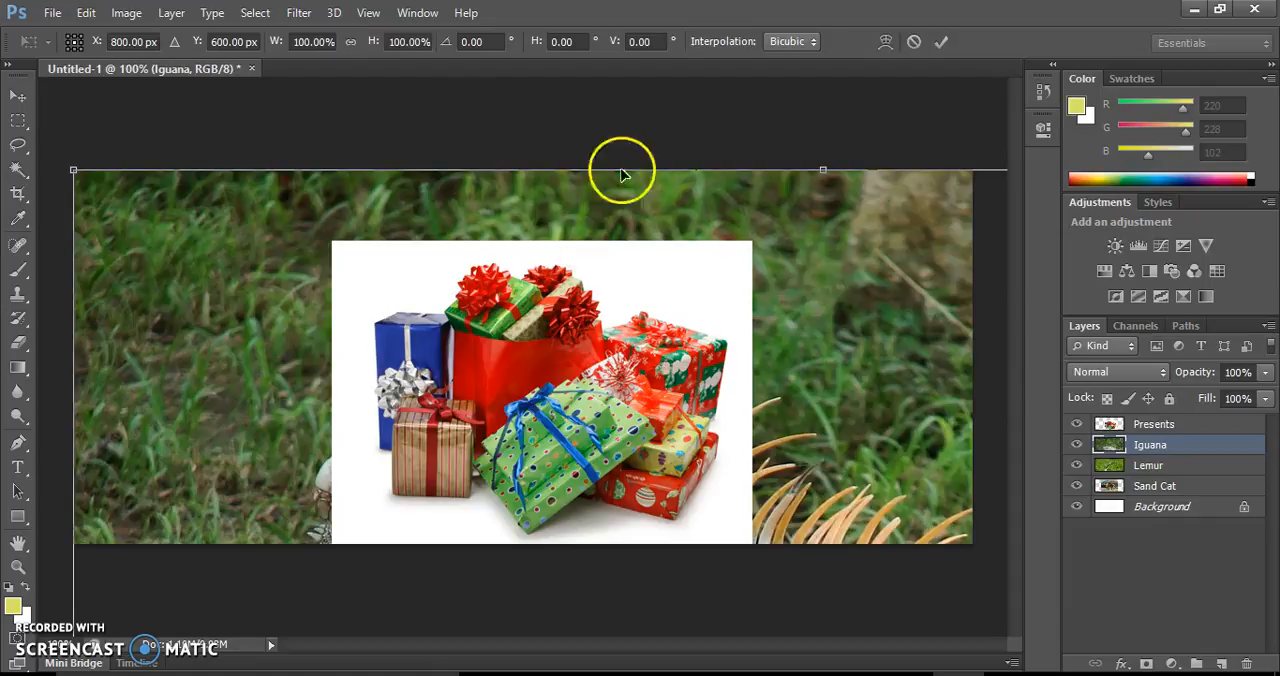
{"action": "left_click_drag", "start_coordinate": [75, 168], "coordinate": [551, 528]}
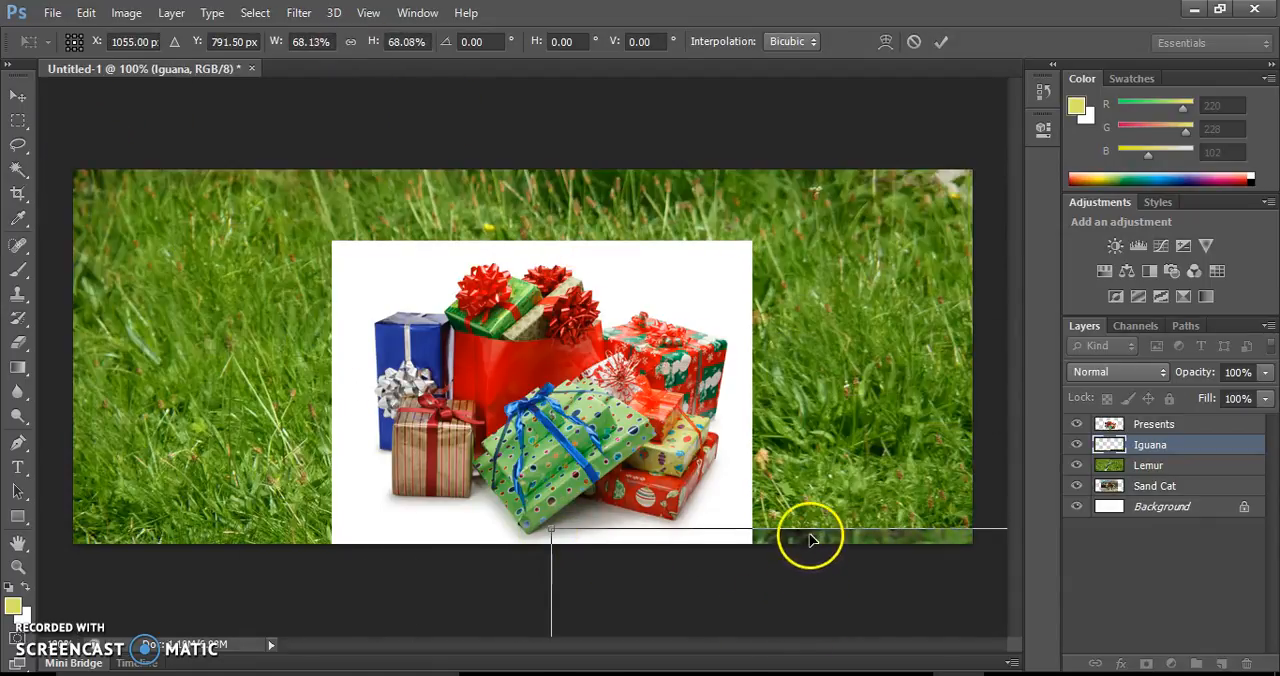
{"action": "left_click_drag", "start_coordinate": [811, 547], "coordinate": [246, 137]}
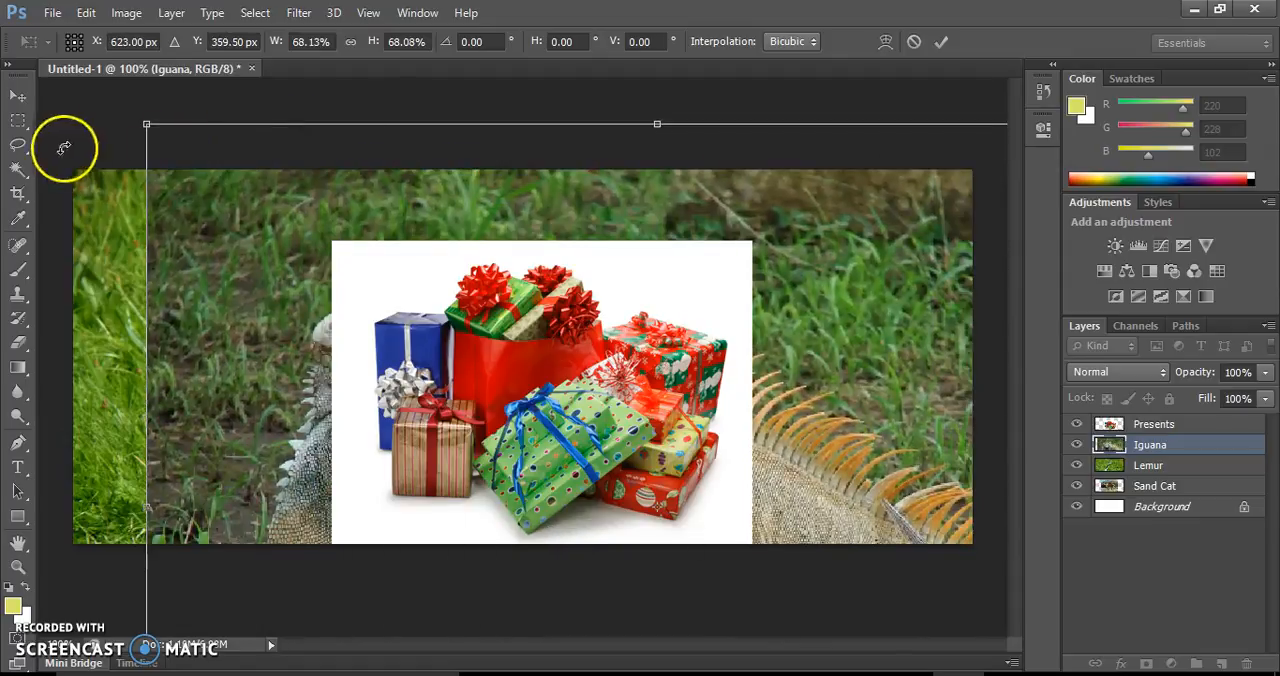
{"action": "left_click_drag", "start_coordinate": [146, 124], "coordinate": [634, 449]}
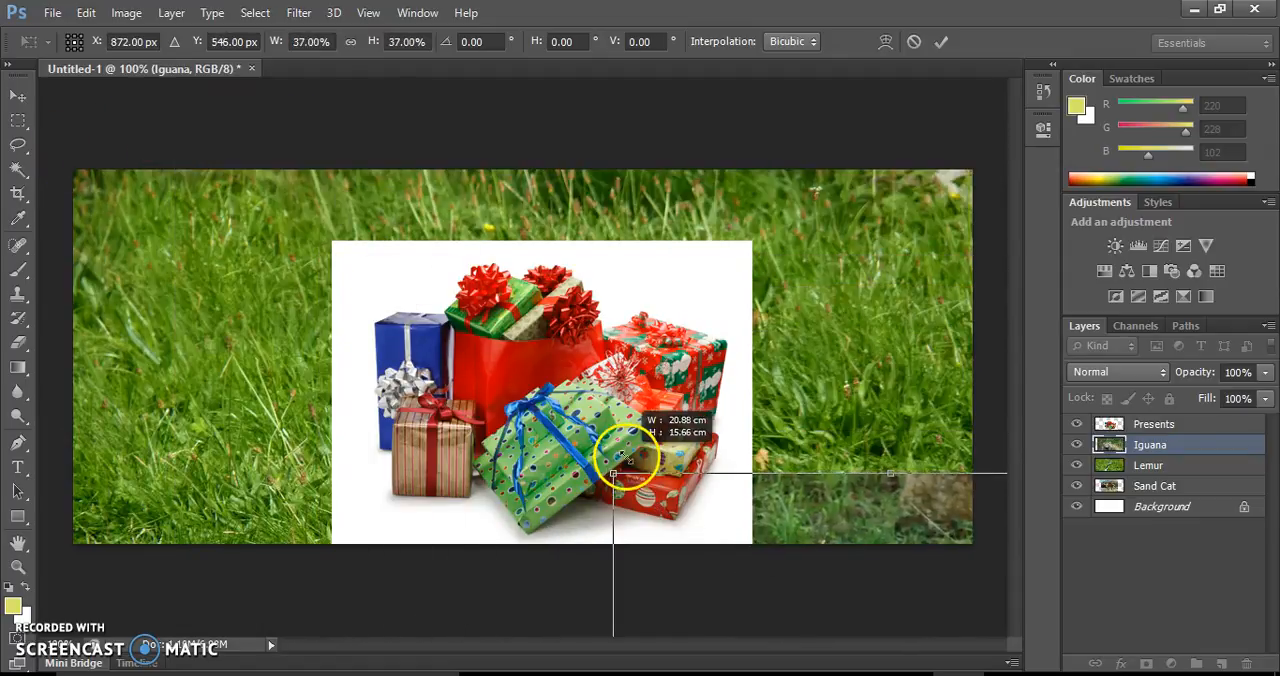
{"action": "left_click_drag", "start_coordinate": [790, 476], "coordinate": [503, 104]}
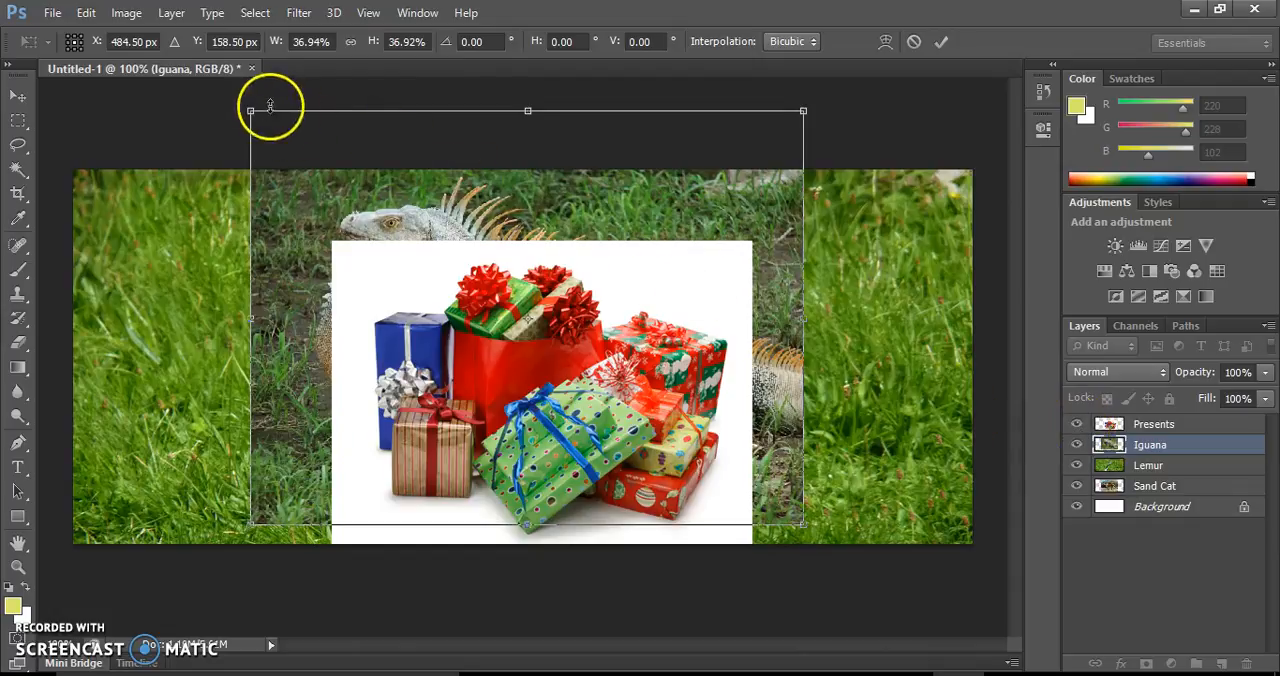
{"action": "left_click_drag", "start_coordinate": [252, 110], "coordinate": [432, 178]}
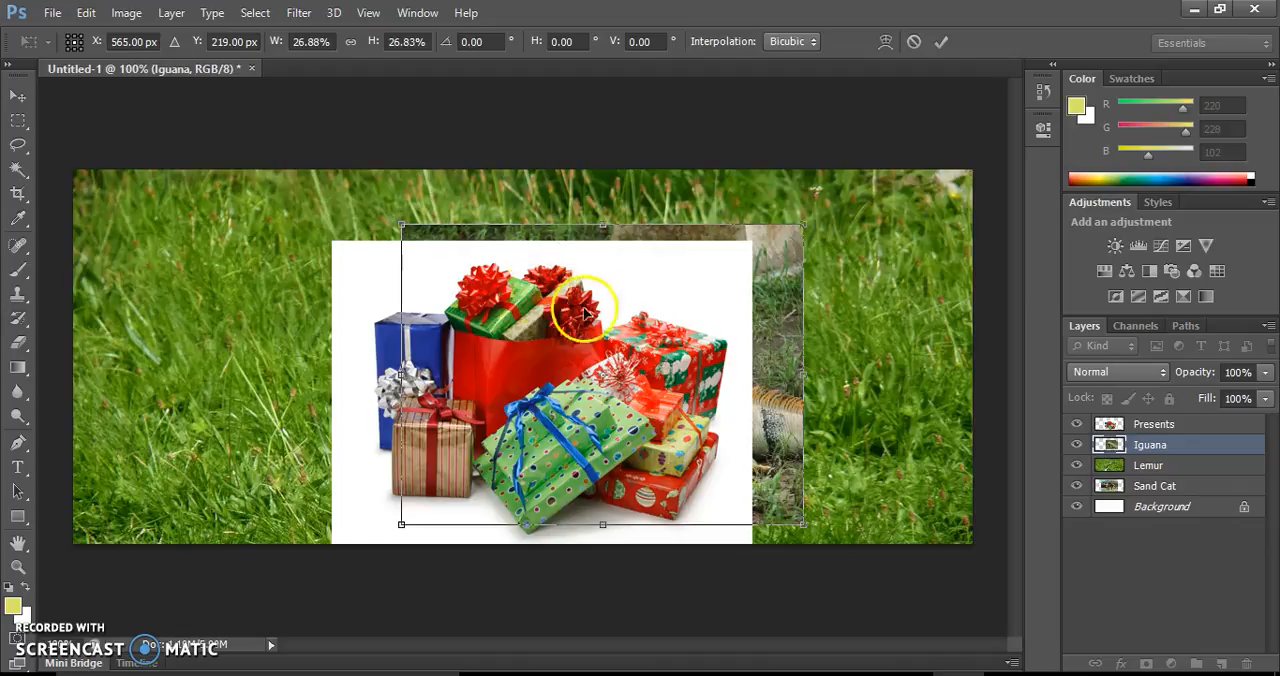
{"action": "key", "text": "Return"}
{"action": "key", "text": "w"}
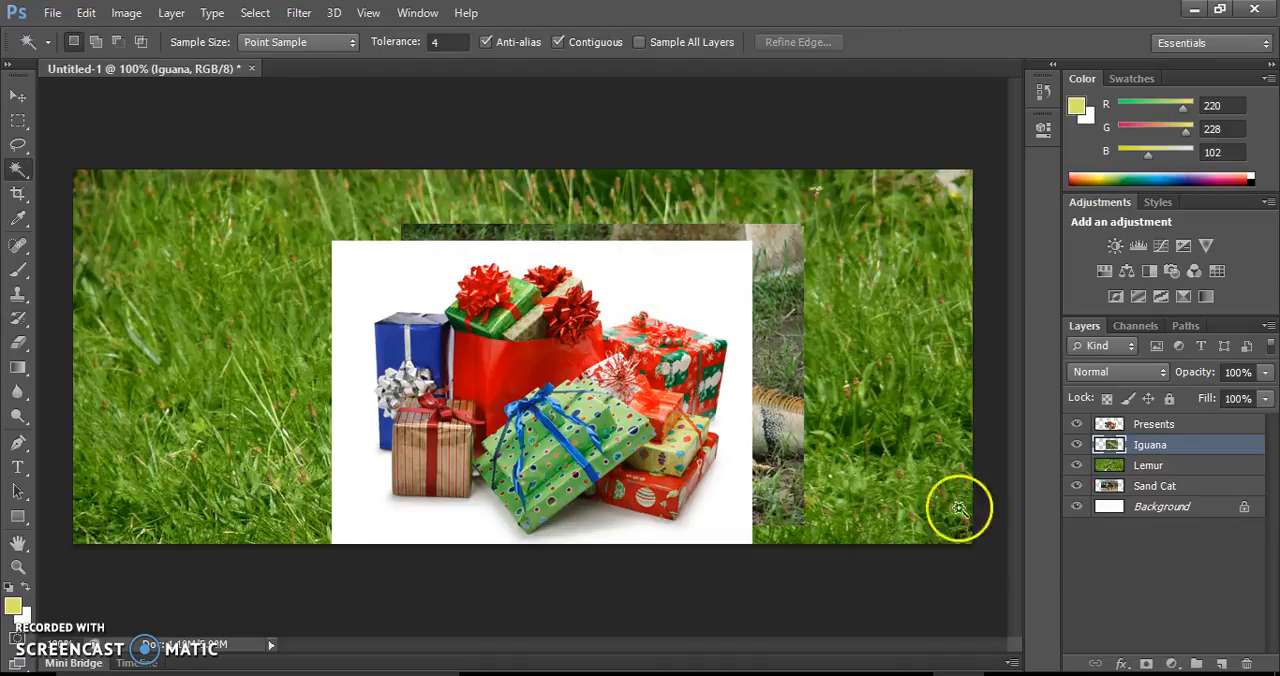
Hide the Presents and Iguana layers and make the Lemur layer active with nothing selected
{"action": "left_click", "coordinate": [1077, 424]}
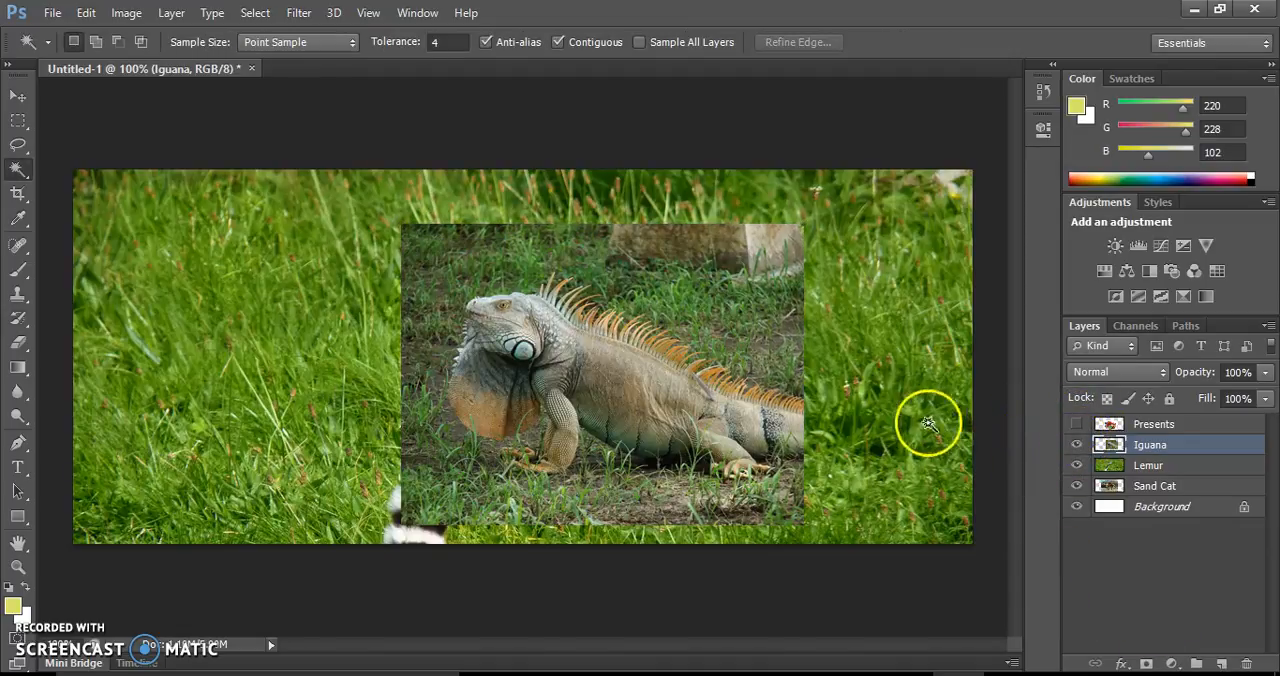
{"action": "left_click", "coordinate": [1077, 444]}
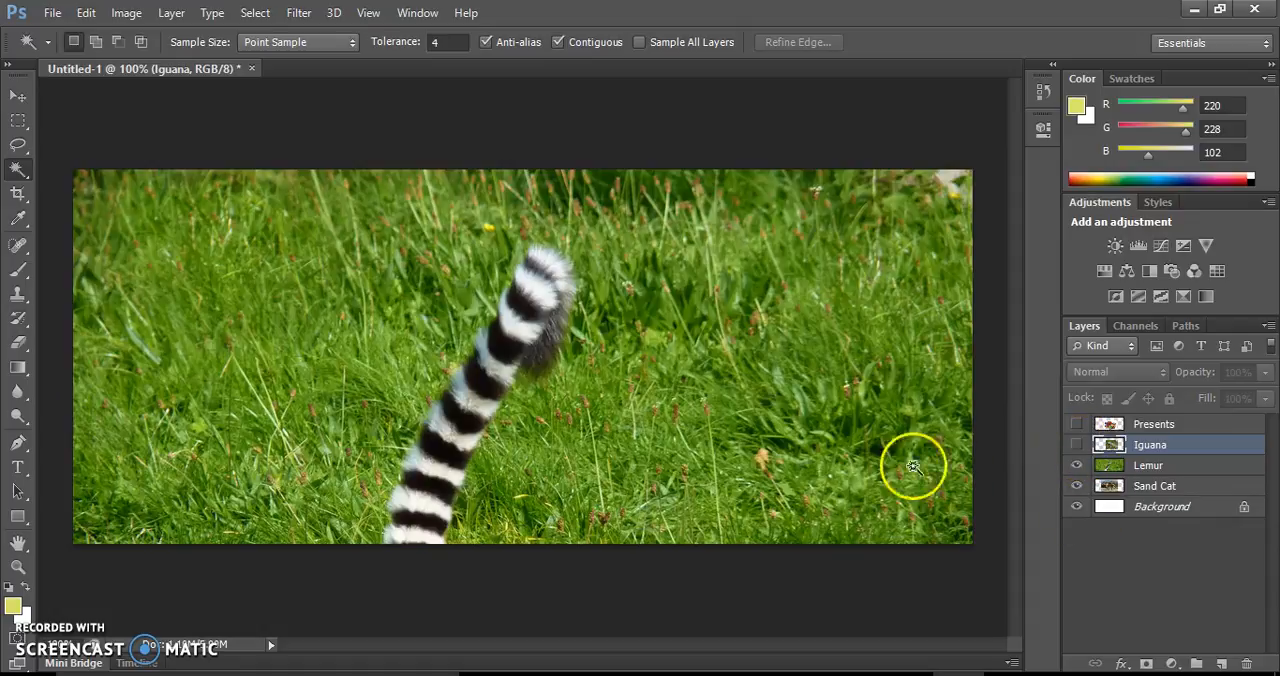
{"action": "left_click", "coordinate": [285, 260]}
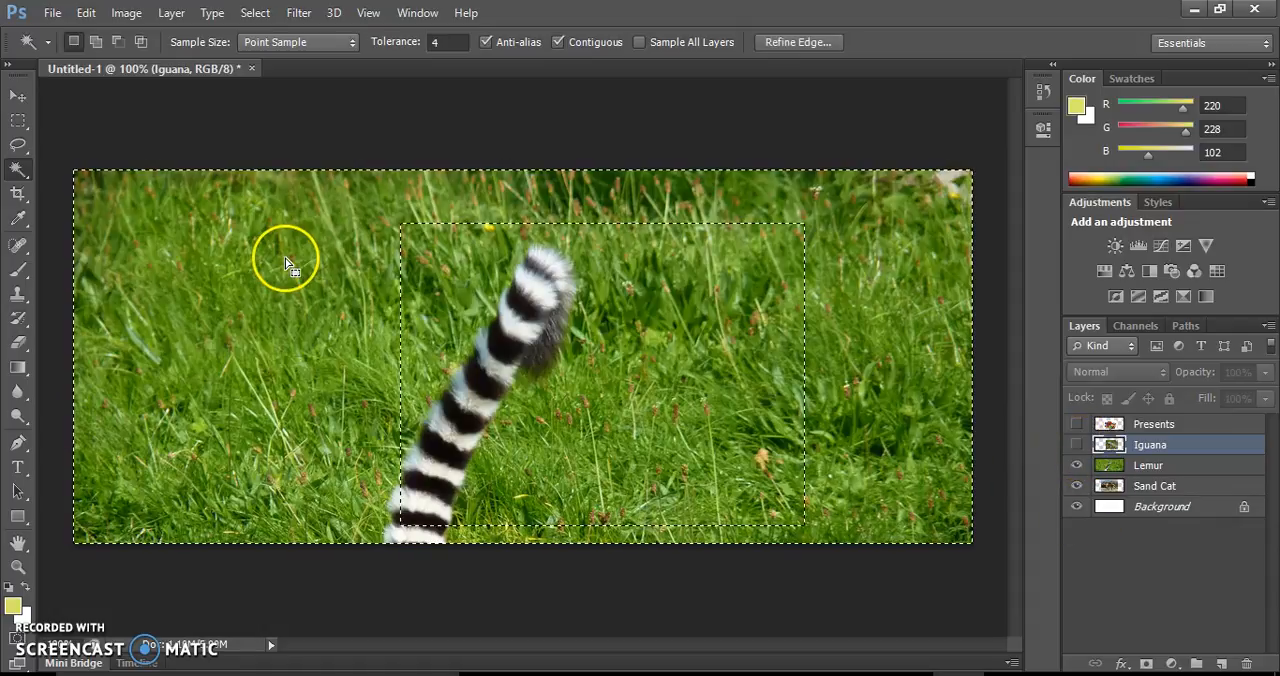
{"action": "left_click", "coordinate": [1125, 465]}
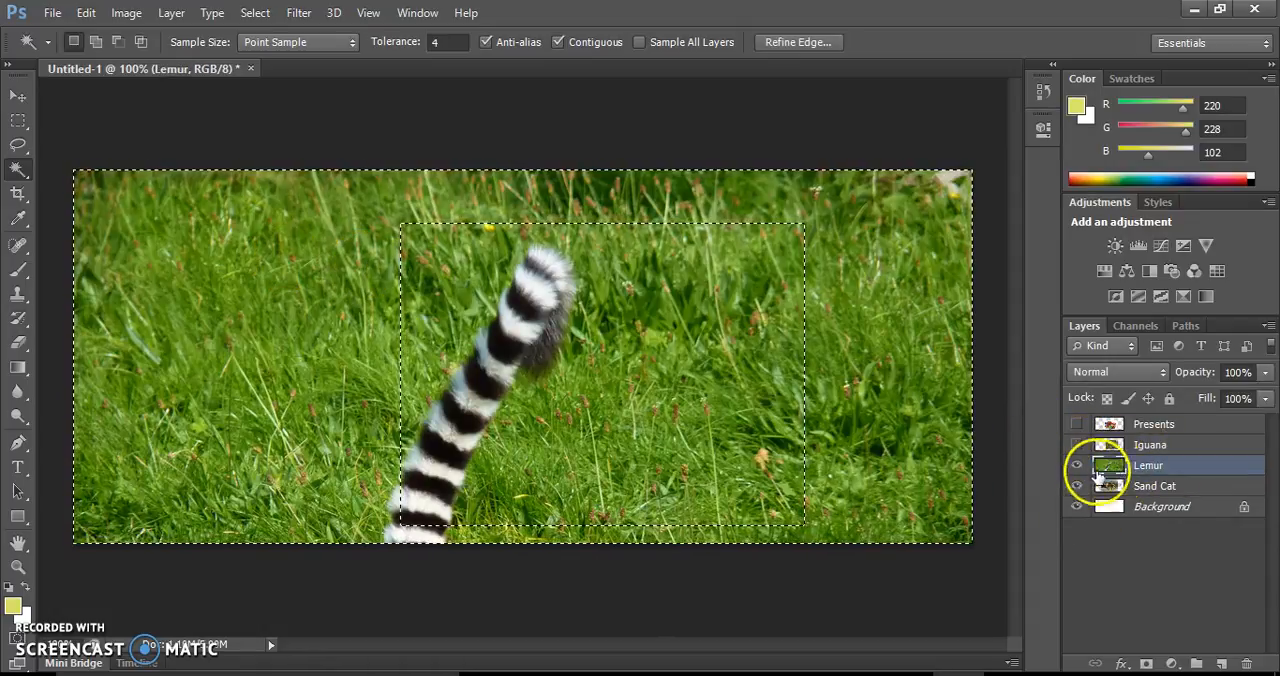
{"action": "left_click", "coordinate": [322, 134]}
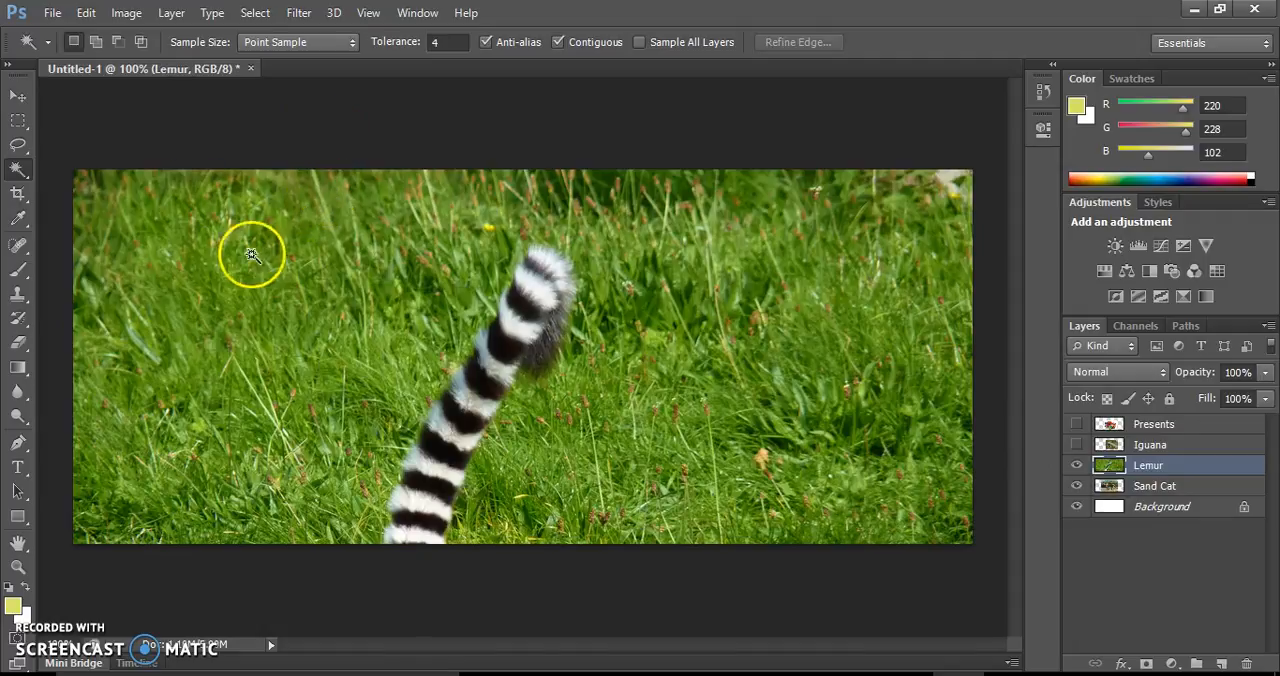
Scale the Lemur layer to about 48%, place it against the canvas's left edge, and show the Iguana and Presents layers again
{"action": "key", "text": "ctrl+t"}
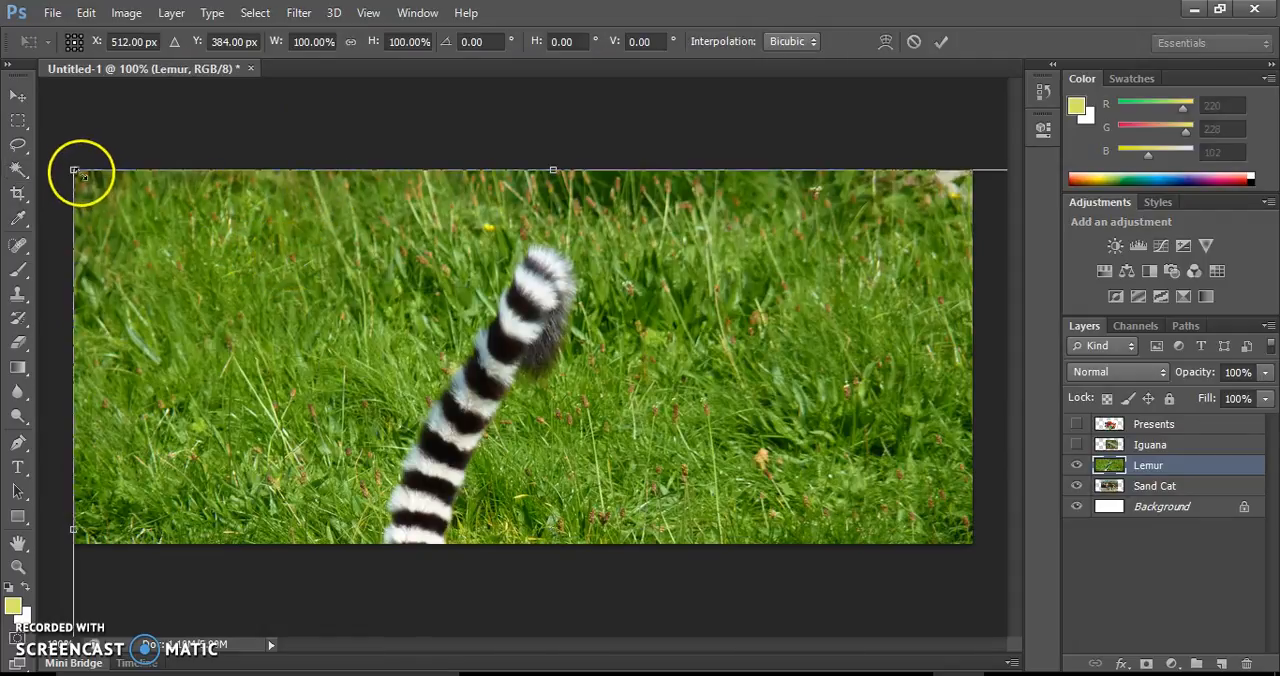
{"action": "left_click_drag", "start_coordinate": [83, 183], "coordinate": [357, 157]}
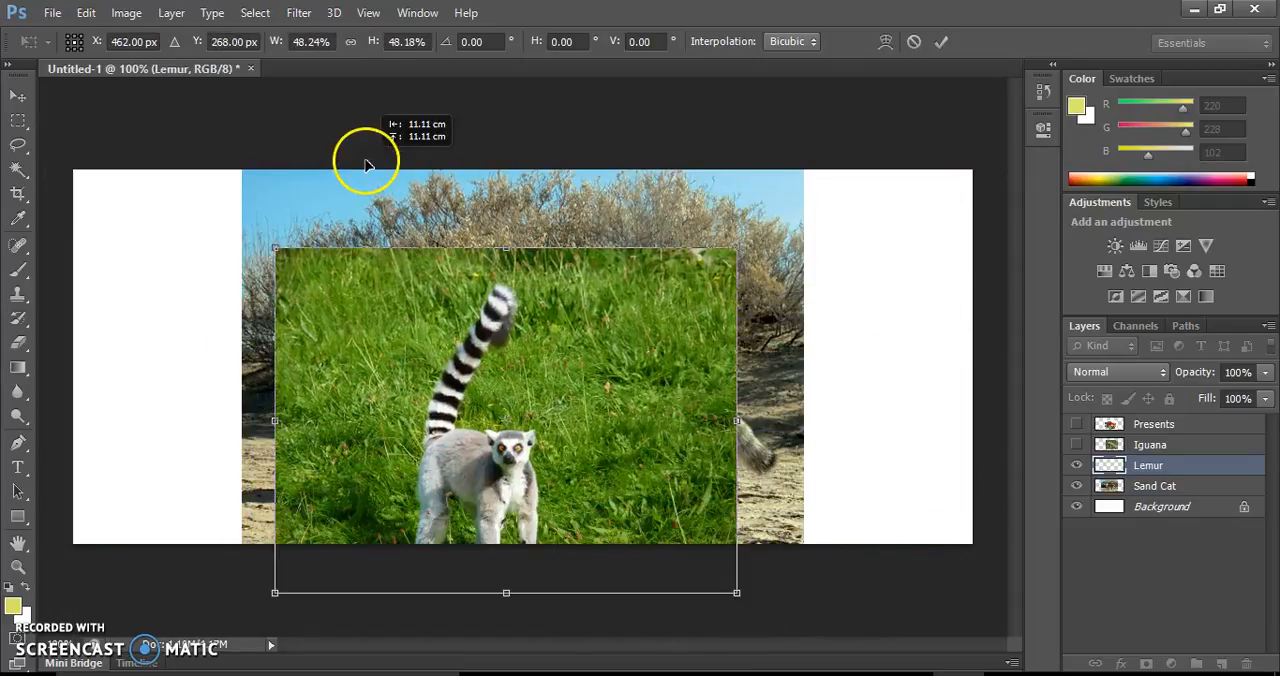
{"action": "left_click_drag", "start_coordinate": [340, 290], "coordinate": [157, 237]}
{"action": "left_click_drag", "start_coordinate": [300, 328], "coordinate": [235, 392]}
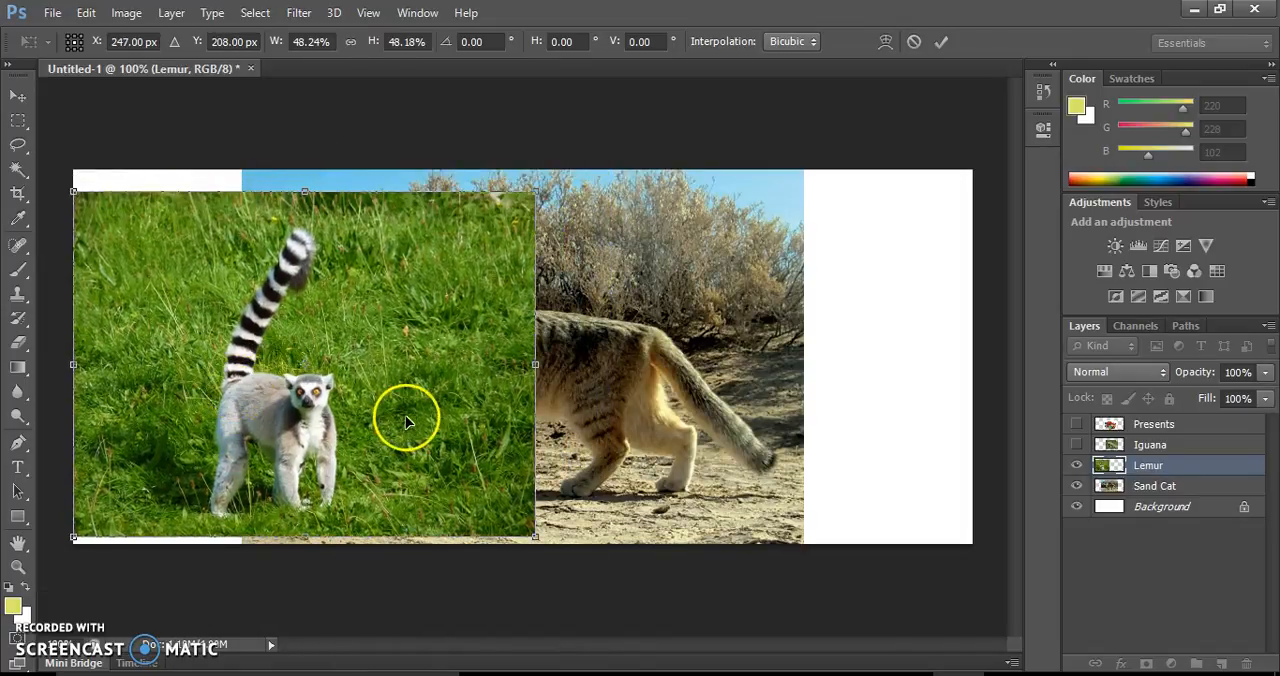
{"action": "key", "text": "Return"}
{"action": "key", "text": "w"}
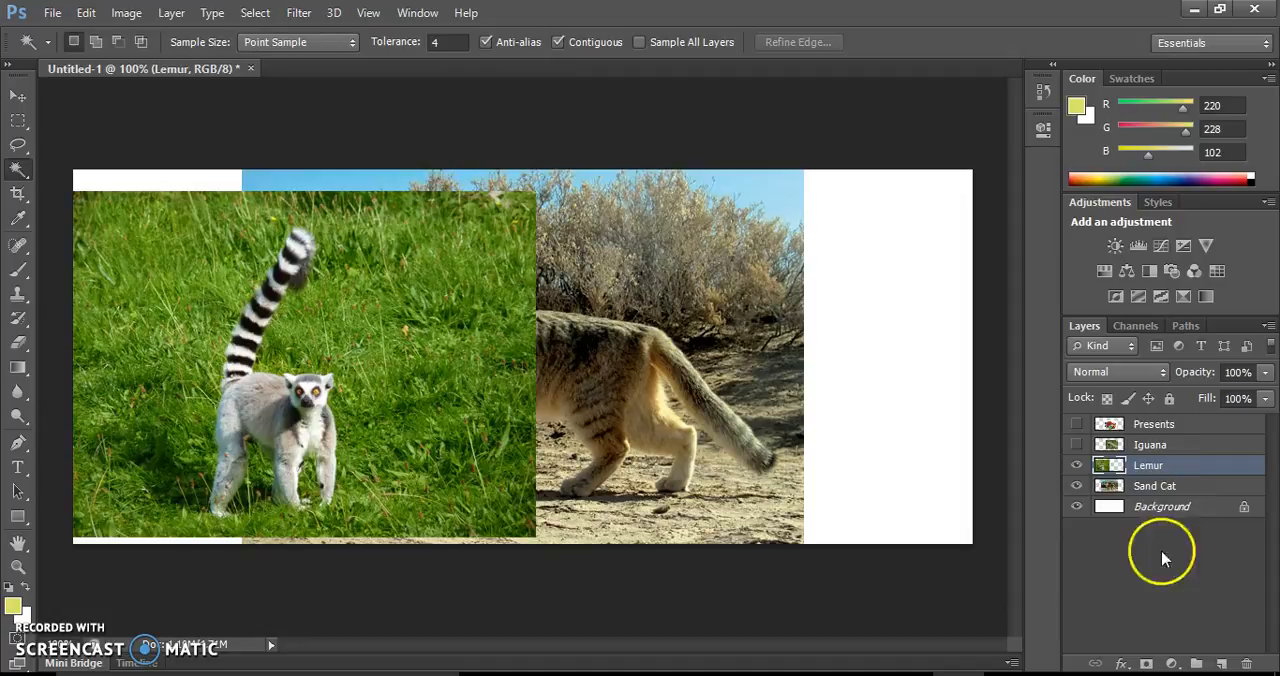
{"action": "left_click", "coordinate": [1077, 445]}
{"action": "left_click", "coordinate": [1078, 426]}
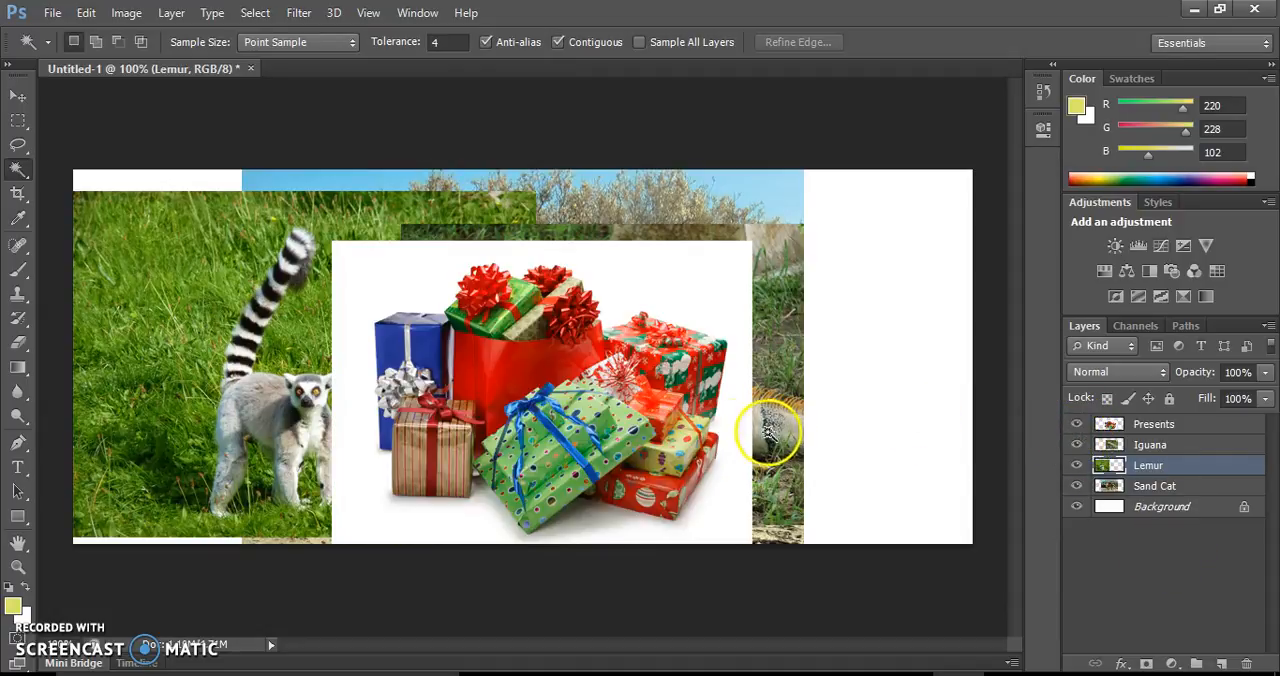
Move the Iguana layer to the canvas's lower right corner and the Sand Cat layer up and to the right
{"action": "left_click", "coordinate": [1130, 444]}
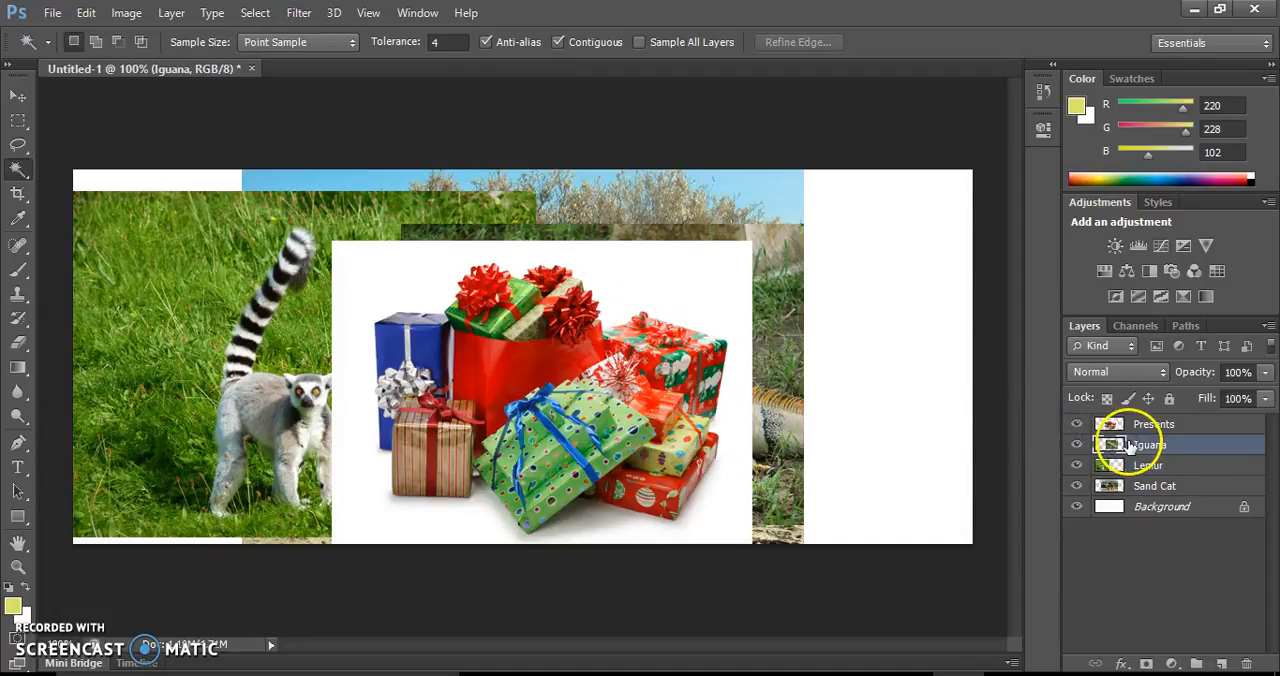
{"action": "left_click", "coordinate": [778, 306]}
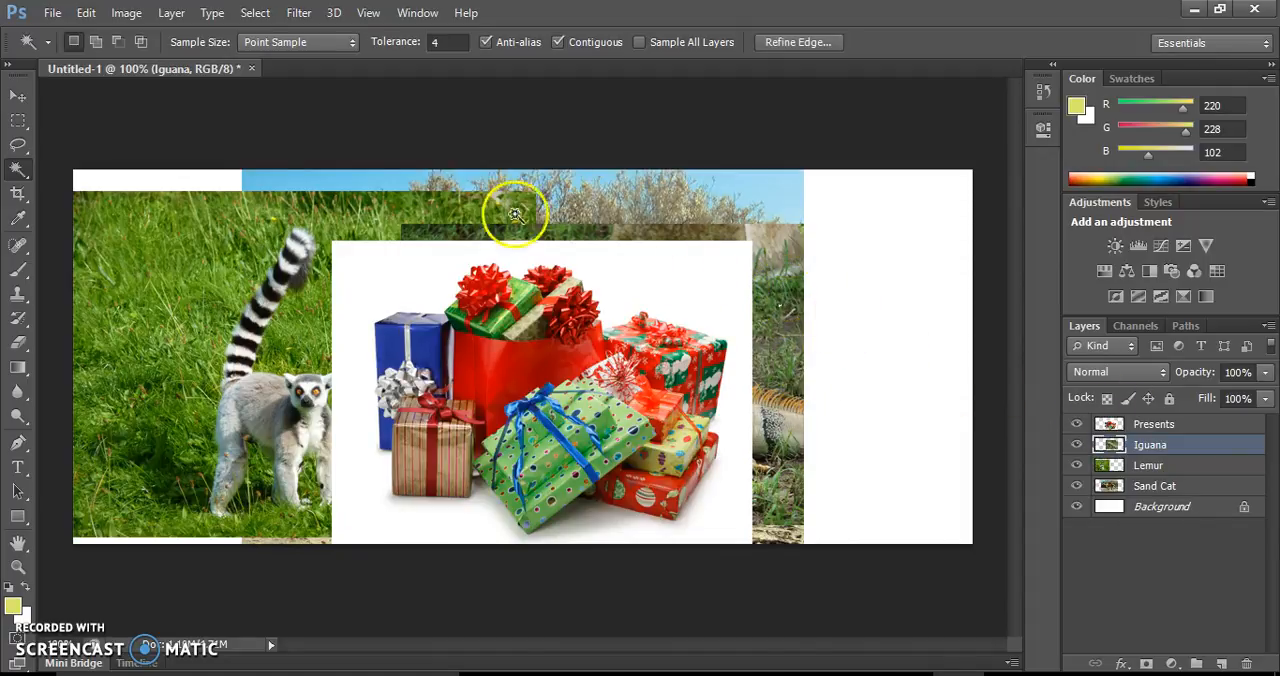
{"action": "left_click", "coordinate": [17, 96]}
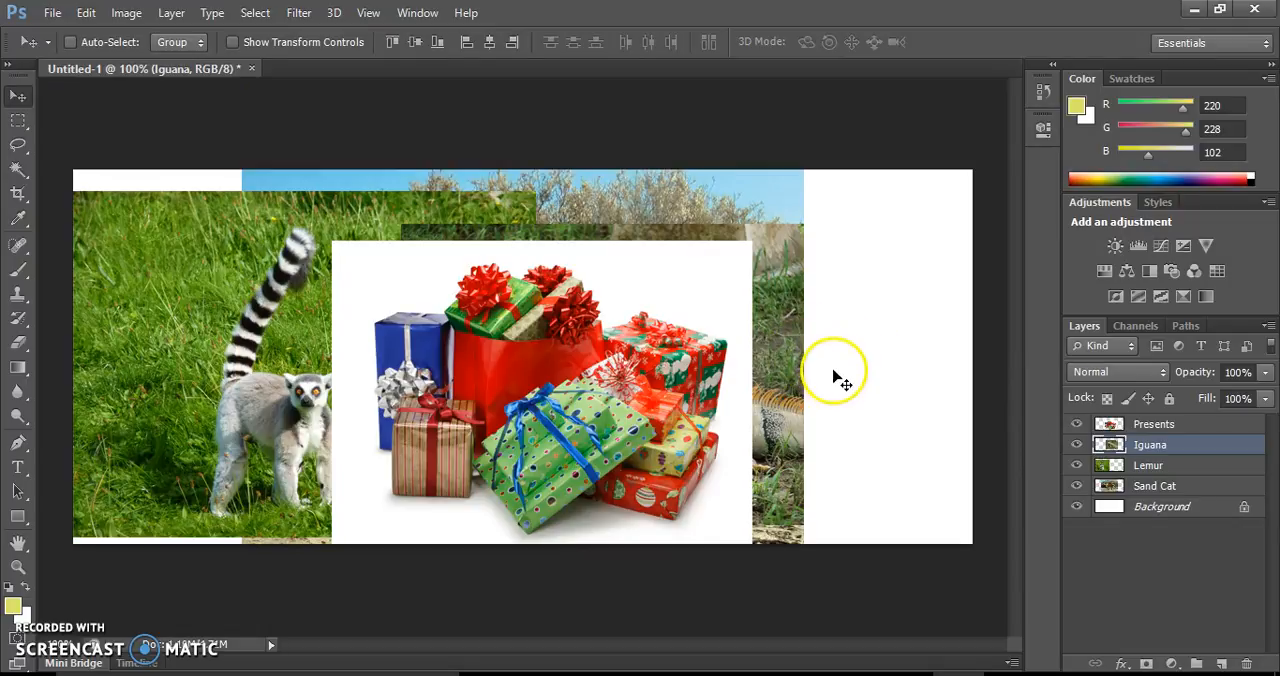
{"action": "left_click_drag", "start_coordinate": [809, 389], "coordinate": [953, 413]}
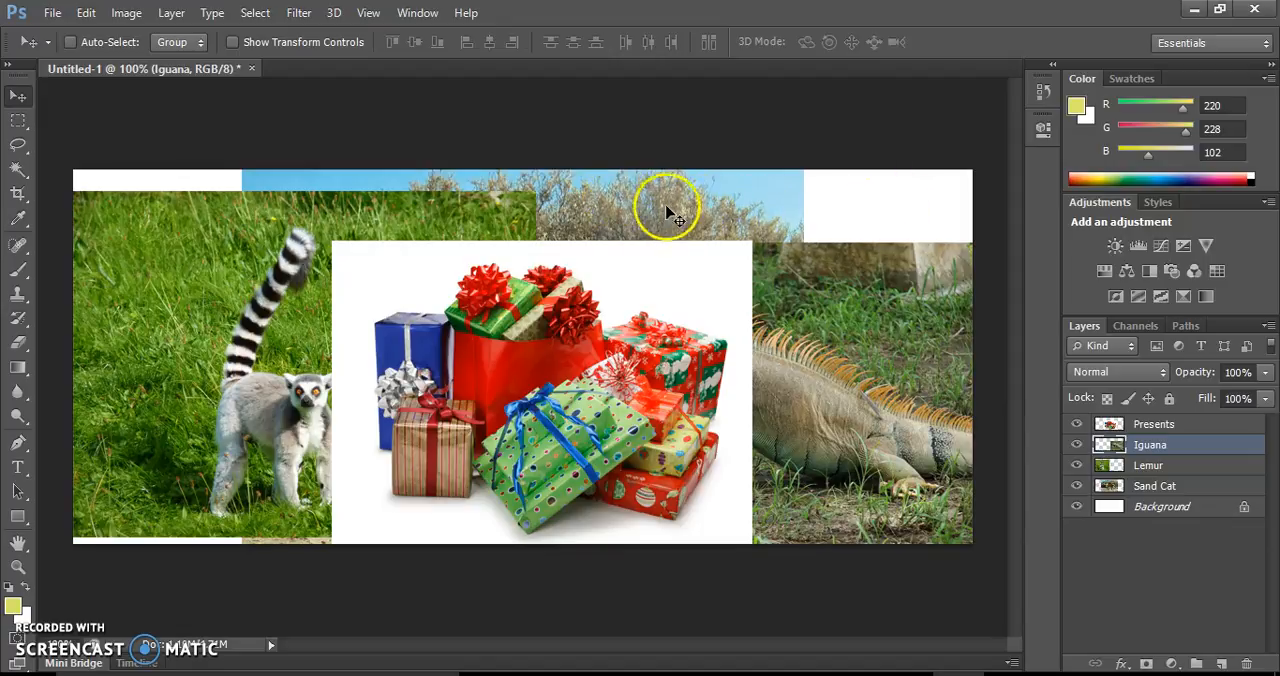
{"action": "left_click_drag", "start_coordinate": [643, 196], "coordinate": [725, 128]}
{"action": "left_click", "coordinate": [1150, 487]}
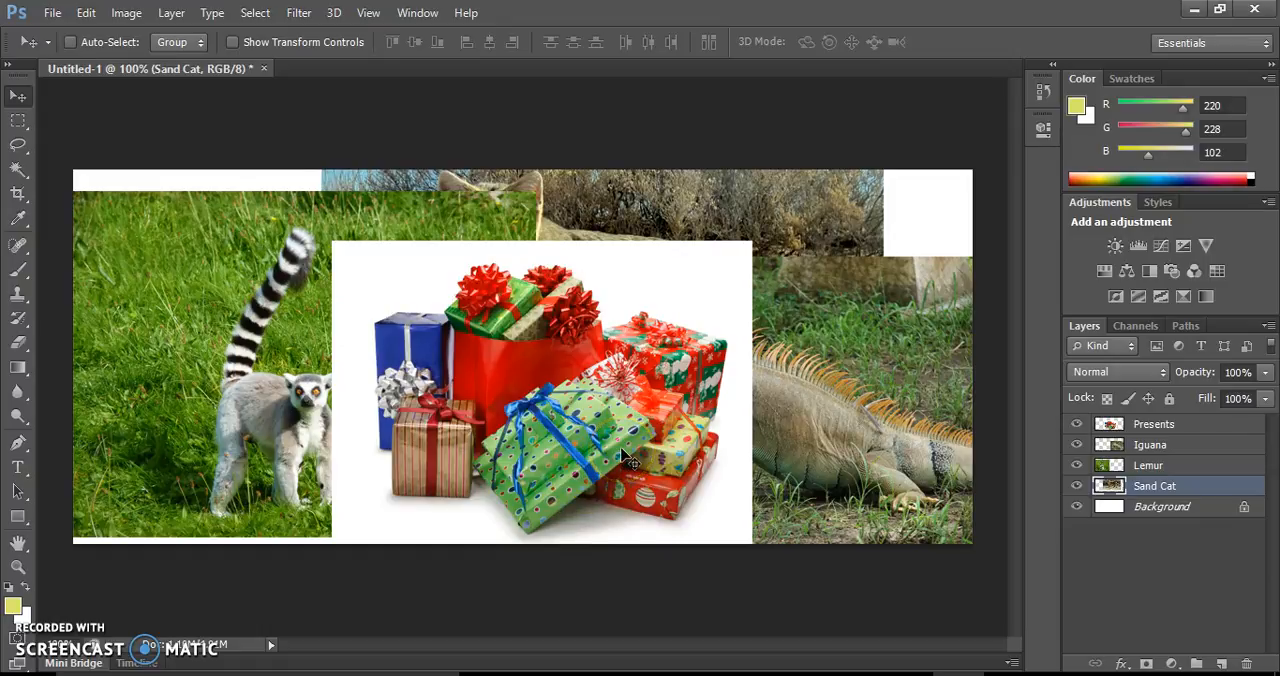
Add a layer mask from transparency to the Presents layer and make the layer's image active instead of the mask
{"action": "left_click", "coordinate": [1170, 426]}
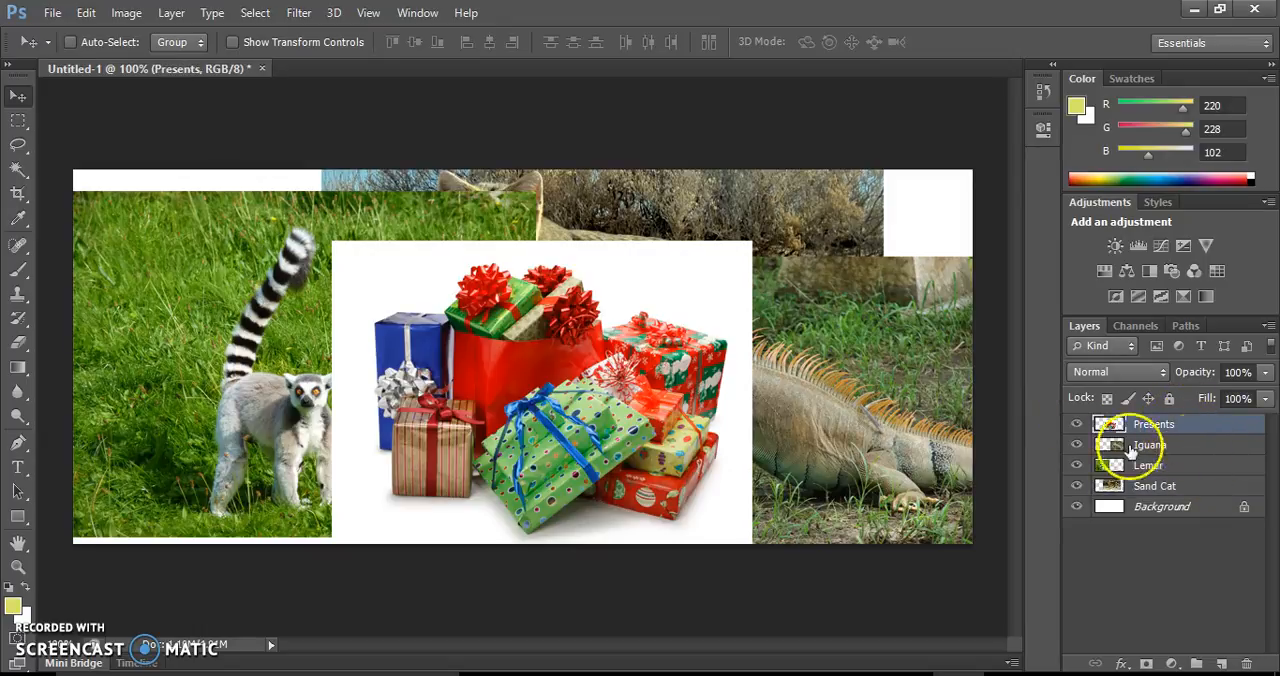
{"action": "left_click", "coordinate": [172, 13]}
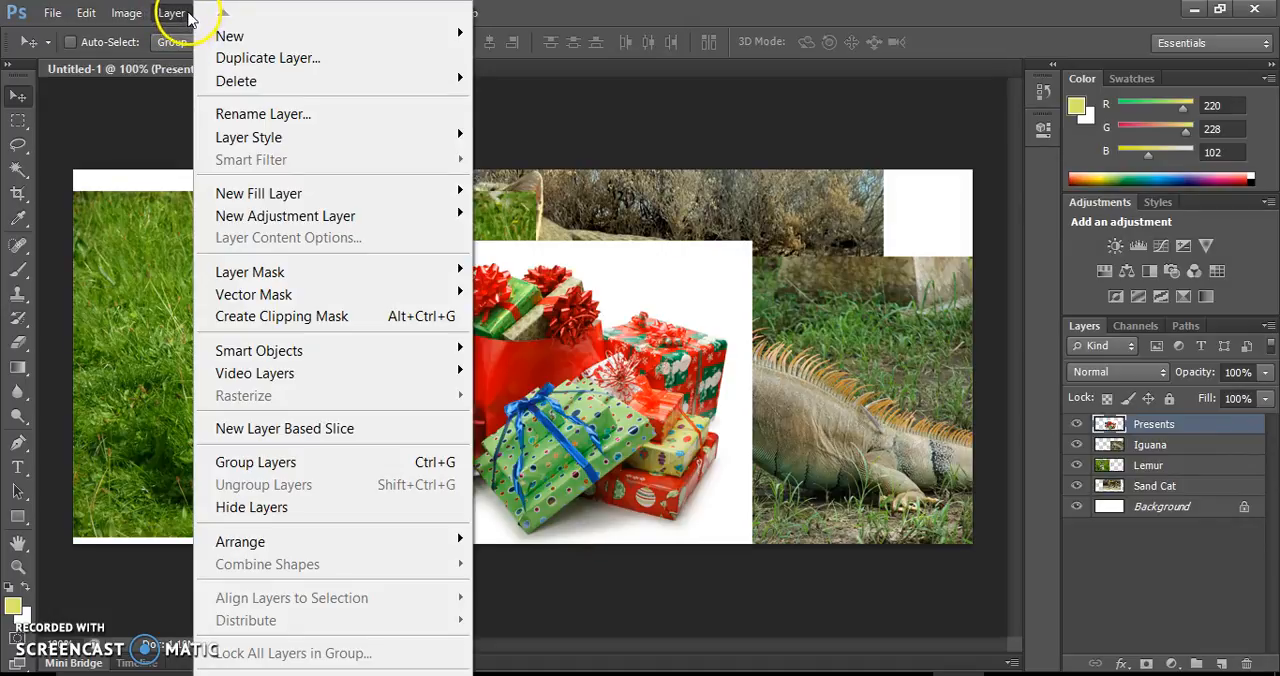
{"action": "mouse_move", "coordinate": [277, 274]}
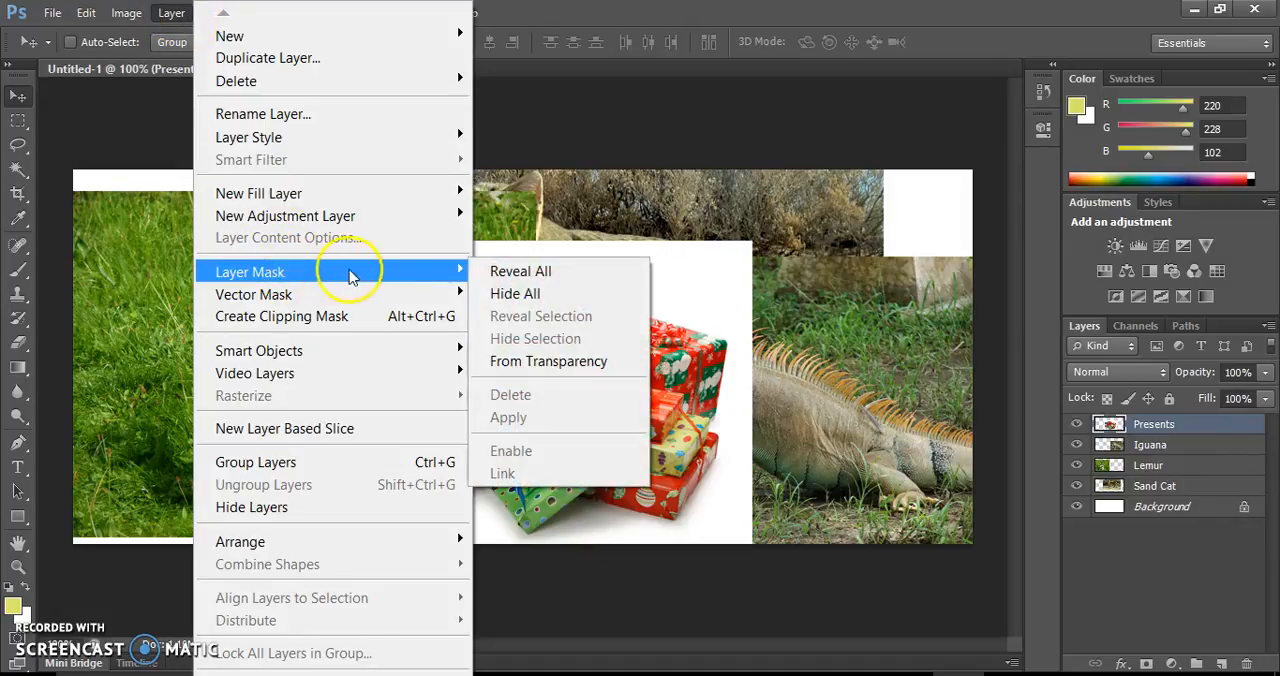
{"action": "left_click", "coordinate": [565, 365]}
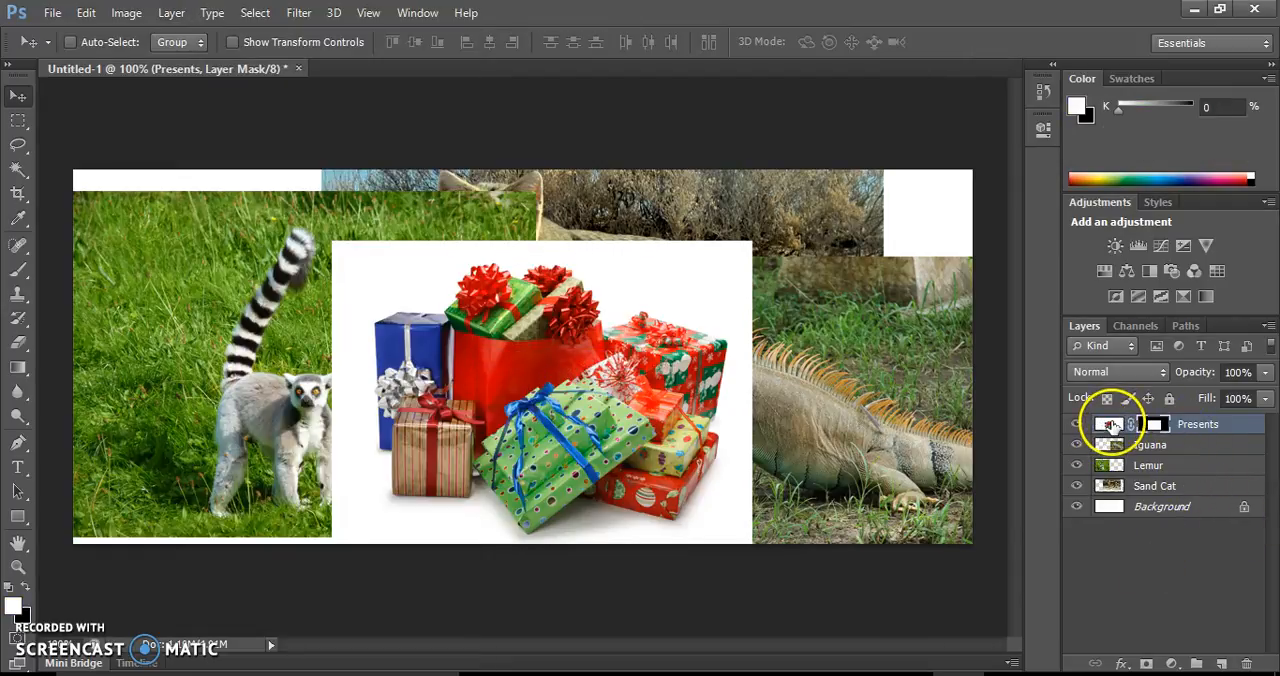
{"action": "left_click", "coordinate": [1110, 425]}
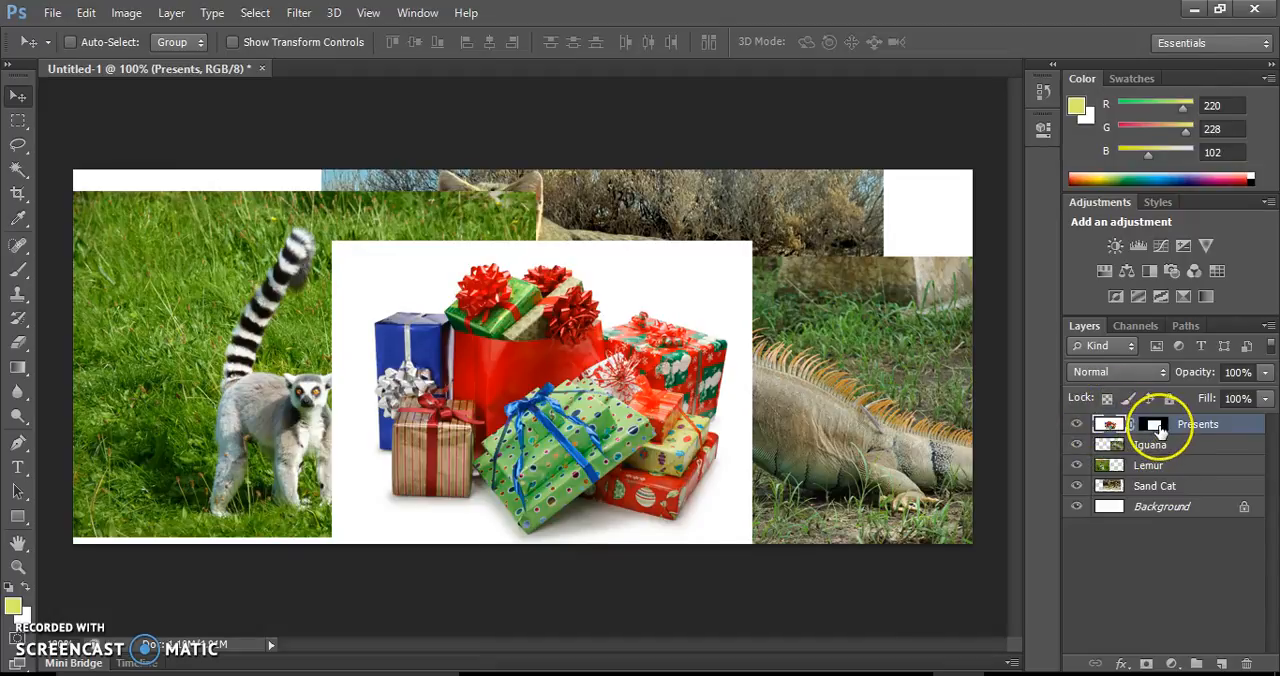
Make the Presents layer mask active and paint black with the 13 px brush over the upper-left corner of the presents' white background
{"action": "left_click", "coordinate": [1156, 427]}
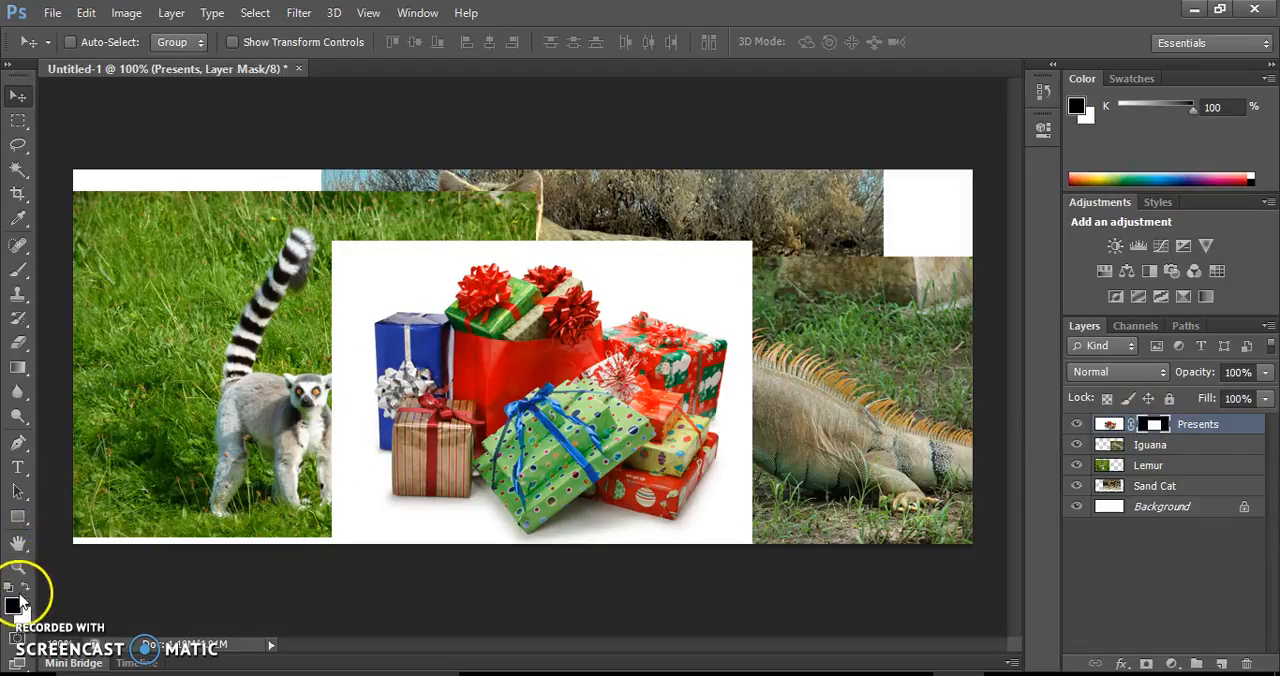
{"action": "left_click", "coordinate": [18, 270]}
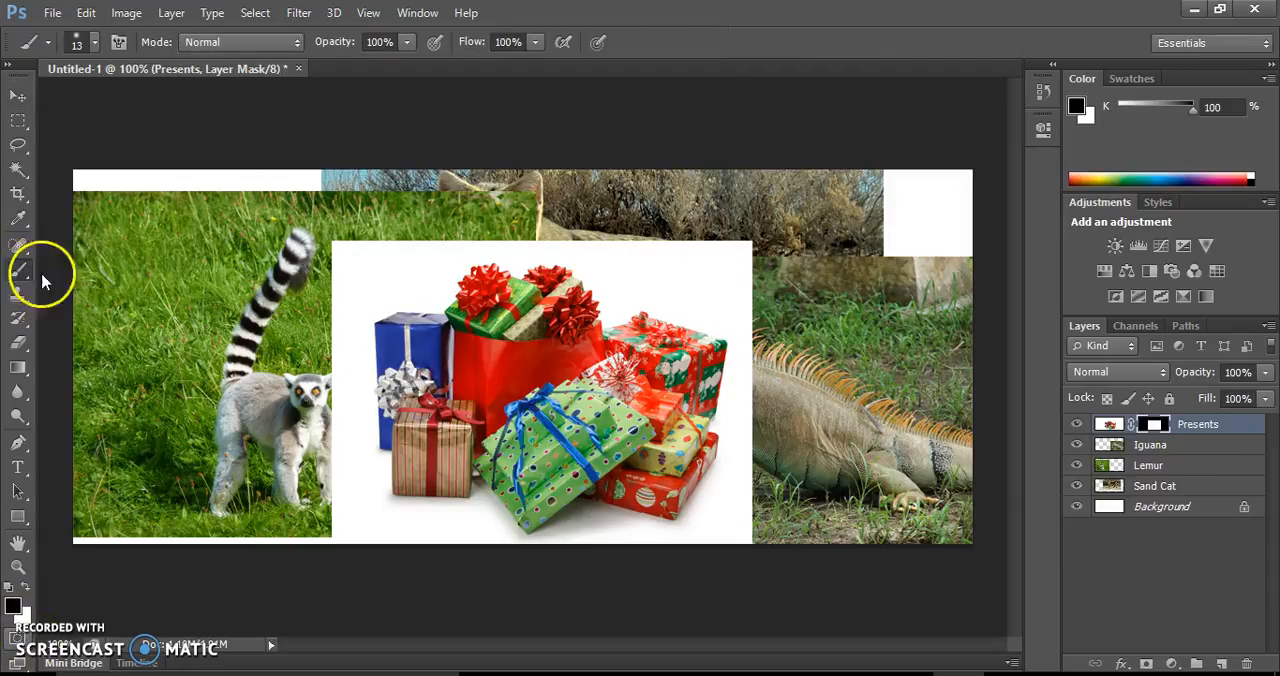
{"action": "mouse_move", "coordinate": [302, 296]}
{"action": "left_mouse_down"}
{"action": "mouse_move", "coordinate": [406, 217]}
{"action": "mouse_move", "coordinate": [349, 274]}
{"action": "mouse_move", "coordinate": [351, 234]}
{"action": "mouse_move", "coordinate": [343, 277]}
{"action": "mouse_move", "coordinate": [372, 268]}
{"action": "mouse_move", "coordinate": [349, 286]}
{"action": "mouse_move", "coordinate": [100, 55]}
{"action": "left_mouse_up"}
Set the brush size to 30 px and mask out the white strip along the left edge of the Presents image
{"action": "left_click", "coordinate": [96, 44]}
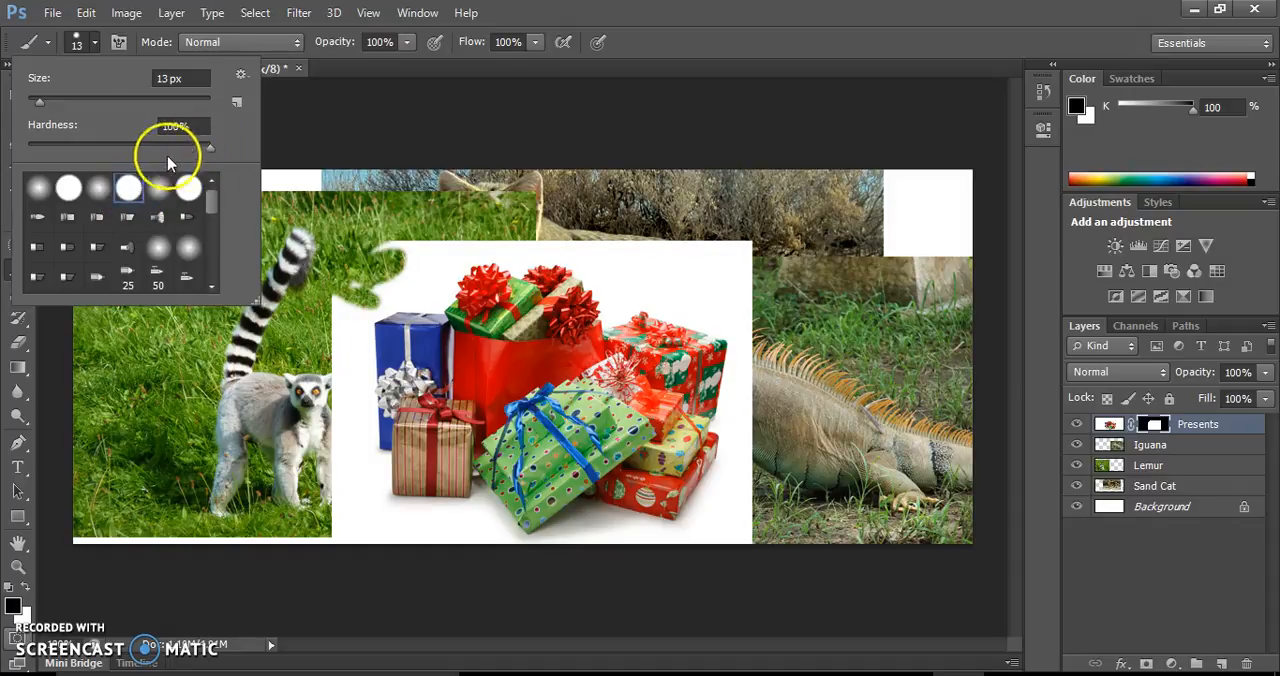
{"action": "left_click_drag", "start_coordinate": [41, 104], "coordinate": [56, 106]}
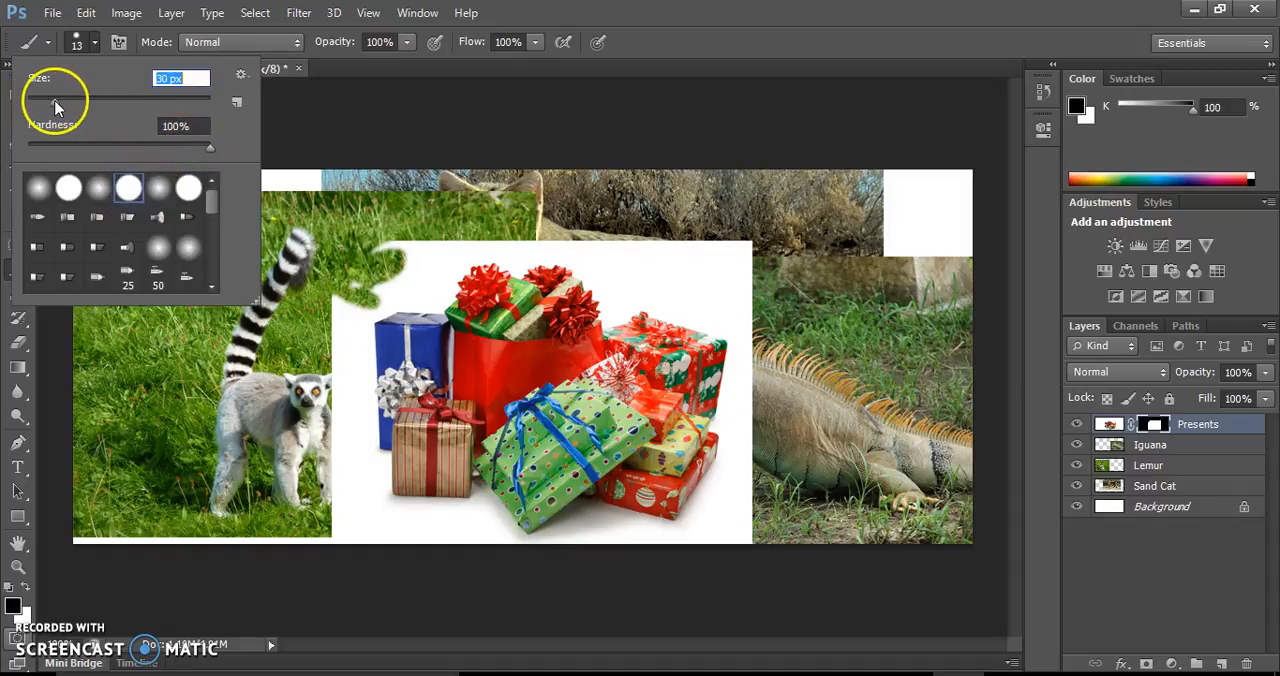
{"action": "left_click_drag", "start_coordinate": [210, 147], "coordinate": [220, 149]}
{"action": "mouse_move", "coordinate": [334, 291]}
{"action": "left_mouse_down"}
{"action": "mouse_move", "coordinate": [338, 409]}
{"action": "mouse_move", "coordinate": [323, 336]}
{"action": "mouse_move", "coordinate": [343, 320]}
{"action": "mouse_move", "coordinate": [335, 378]}
{"action": "mouse_move", "coordinate": [262, 115]}
{"action": "left_mouse_up"}
Lower the brush hardness to 27% and mask out the white area beside the lemur's legs down to the image's lower edge
{"action": "left_click", "coordinate": [96, 43]}
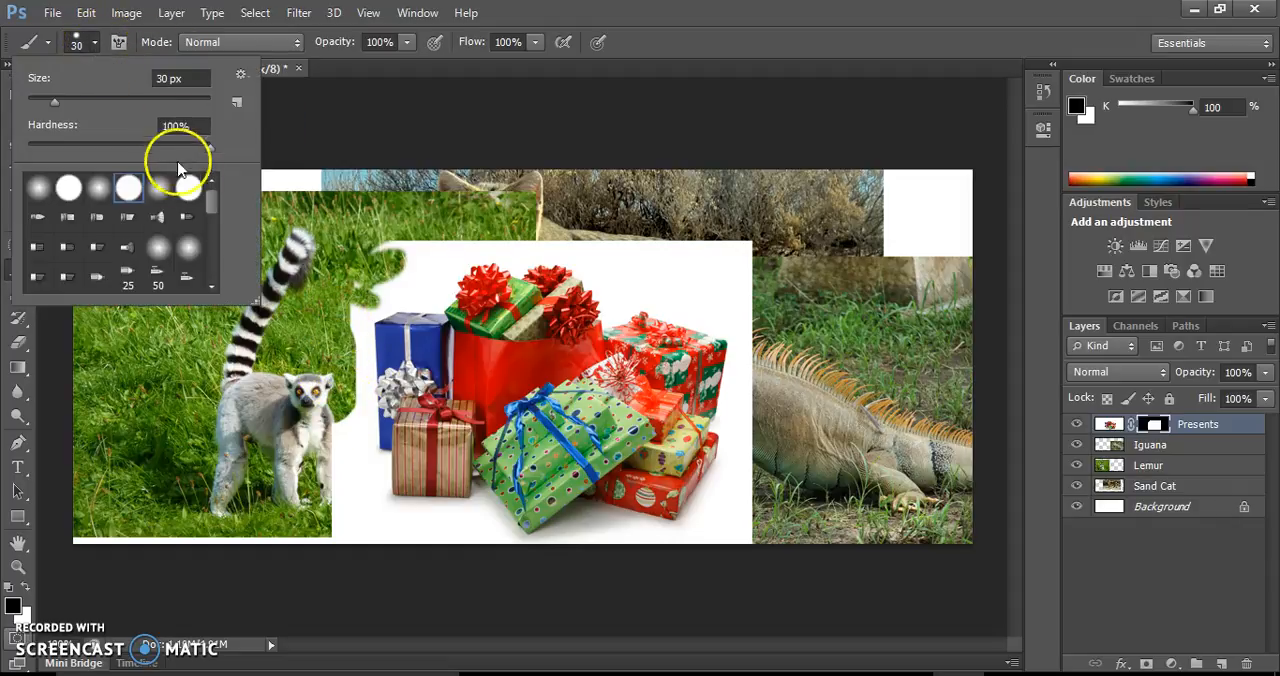
{"action": "left_click_drag", "start_coordinate": [210, 150], "coordinate": [78, 147]}
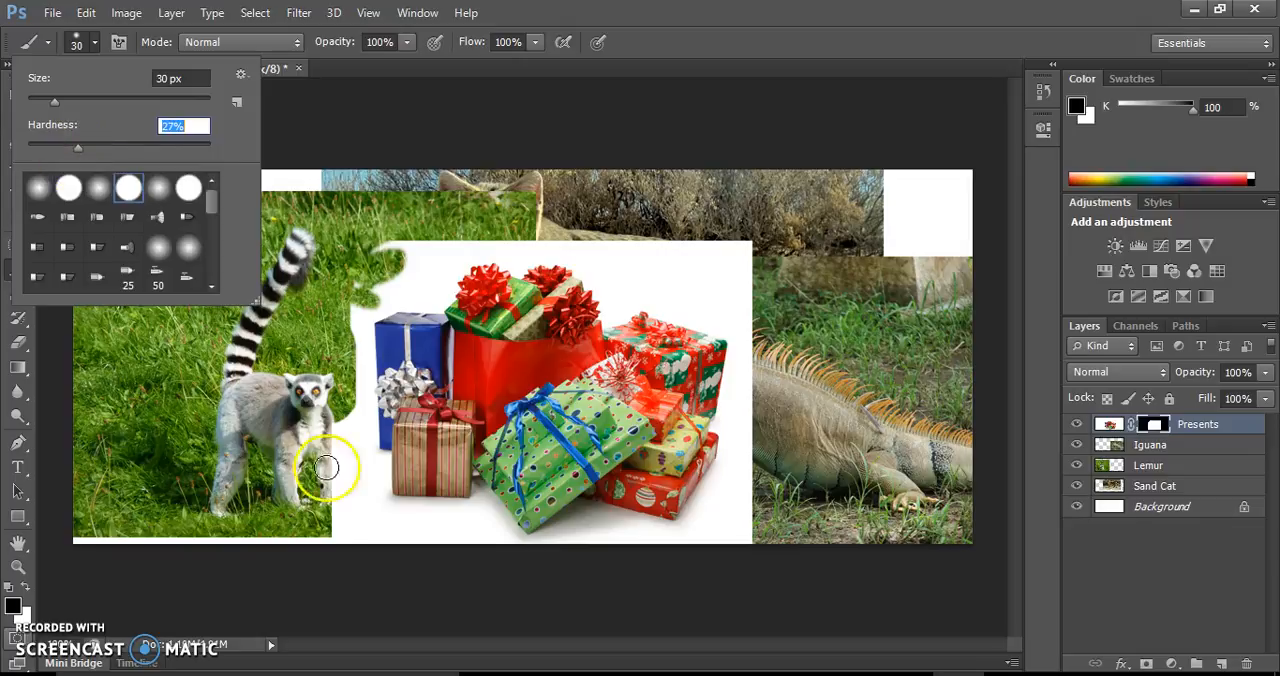
{"action": "mouse_move", "coordinate": [320, 449]}
{"action": "left_mouse_down"}
{"action": "mouse_move", "coordinate": [358, 488]}
{"action": "mouse_move", "coordinate": [351, 532]}
{"action": "mouse_move", "coordinate": [326, 481]}
{"action": "mouse_move", "coordinate": [383, 554]}
{"action": "mouse_move", "coordinate": [330, 476]}
{"action": "mouse_move", "coordinate": [330, 420]}
{"action": "mouse_move", "coordinate": [338, 466]}
{"action": "mouse_move", "coordinate": [350, 414]}
{"action": "mouse_move", "coordinate": [350, 468]}
{"action": "mouse_move", "coordinate": [380, 526]}
{"action": "mouse_move", "coordinate": [418, 556]}
{"action": "mouse_move", "coordinate": [77, 177]}
{"action": "left_mouse_up"}
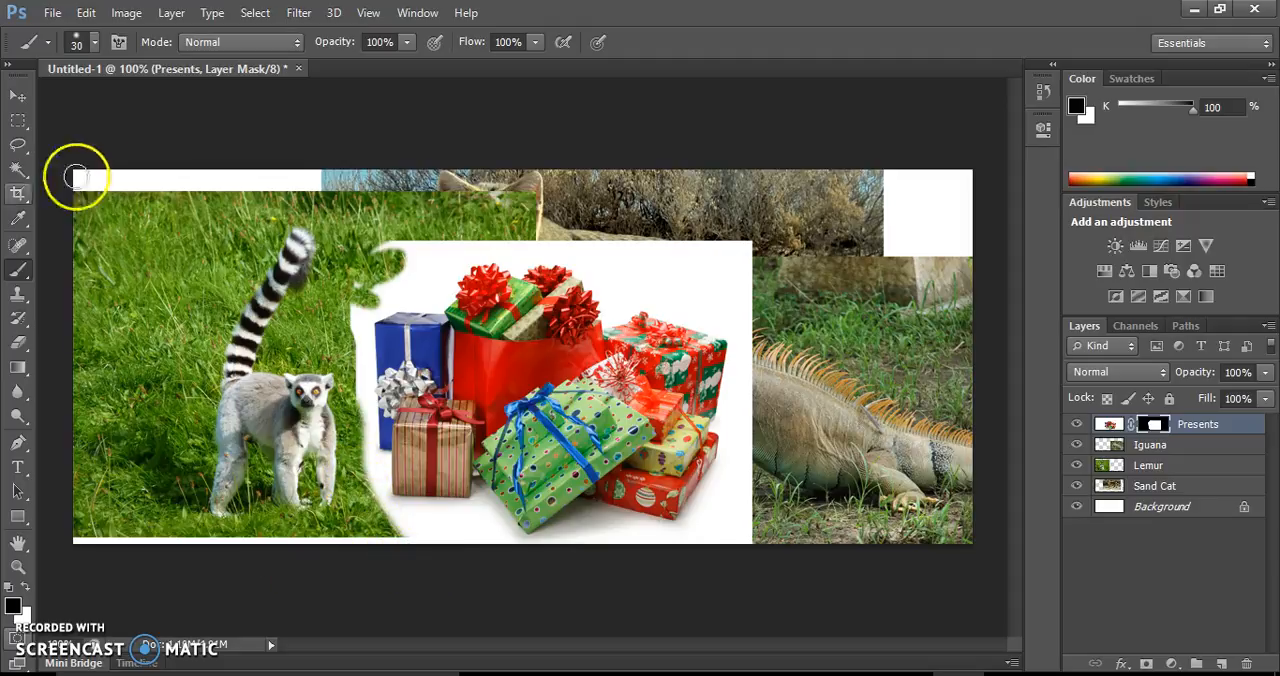
Select the white background around the presents with the Magic Wand, fill it with black on the mask using the Paint Bucket, and deselect
{"action": "left_click", "coordinate": [20, 172]}
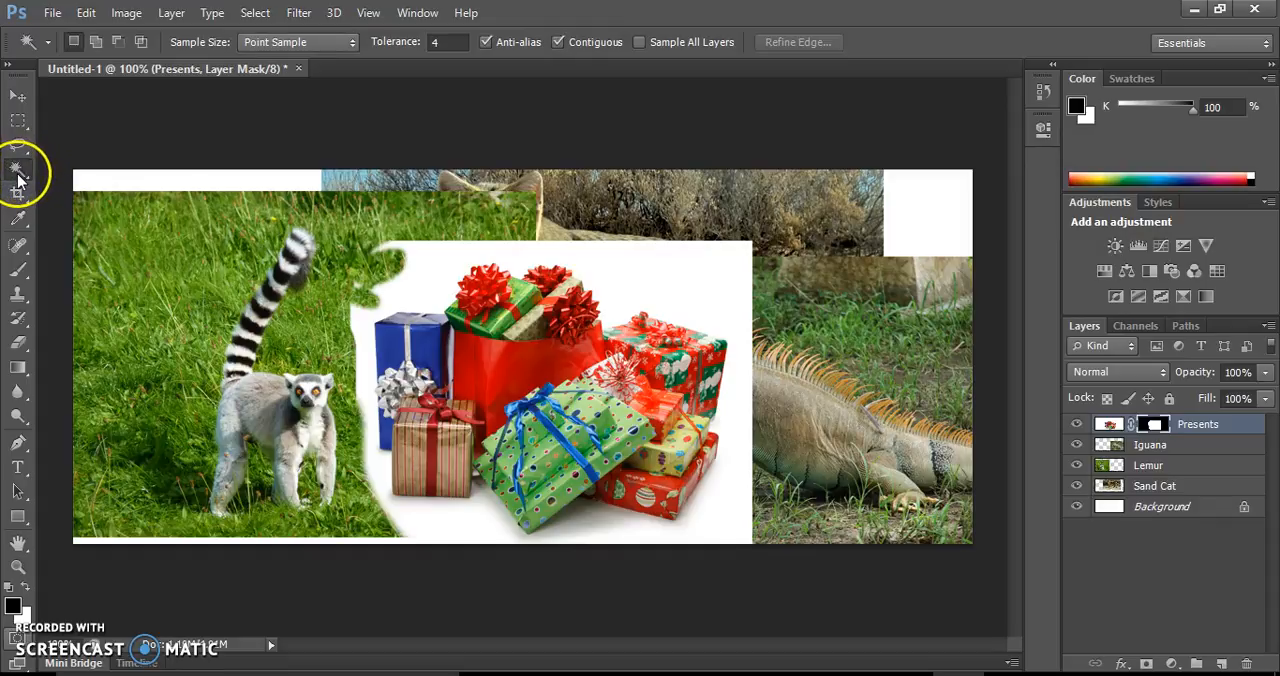
{"action": "left_click", "coordinate": [680, 290]}
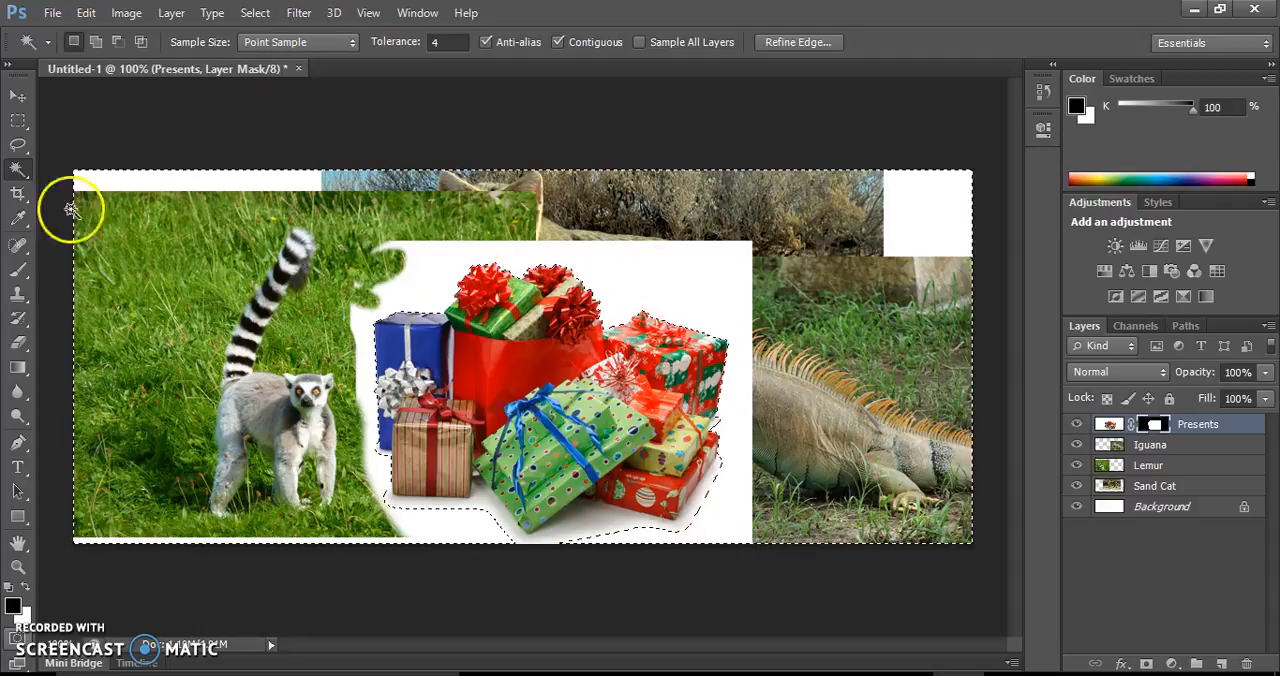
{"action": "left_click", "coordinate": [21, 369]}
{"action": "left_click", "coordinate": [109, 388]}
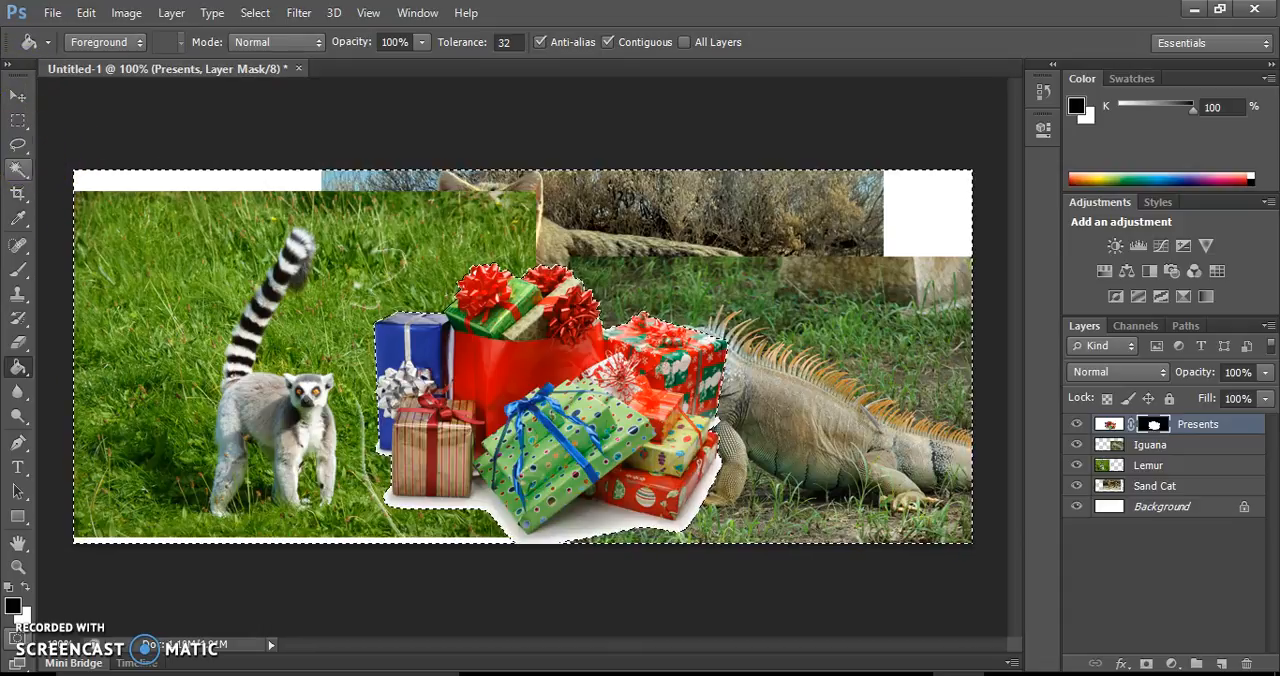
{"action": "left_click", "coordinate": [18, 270]}
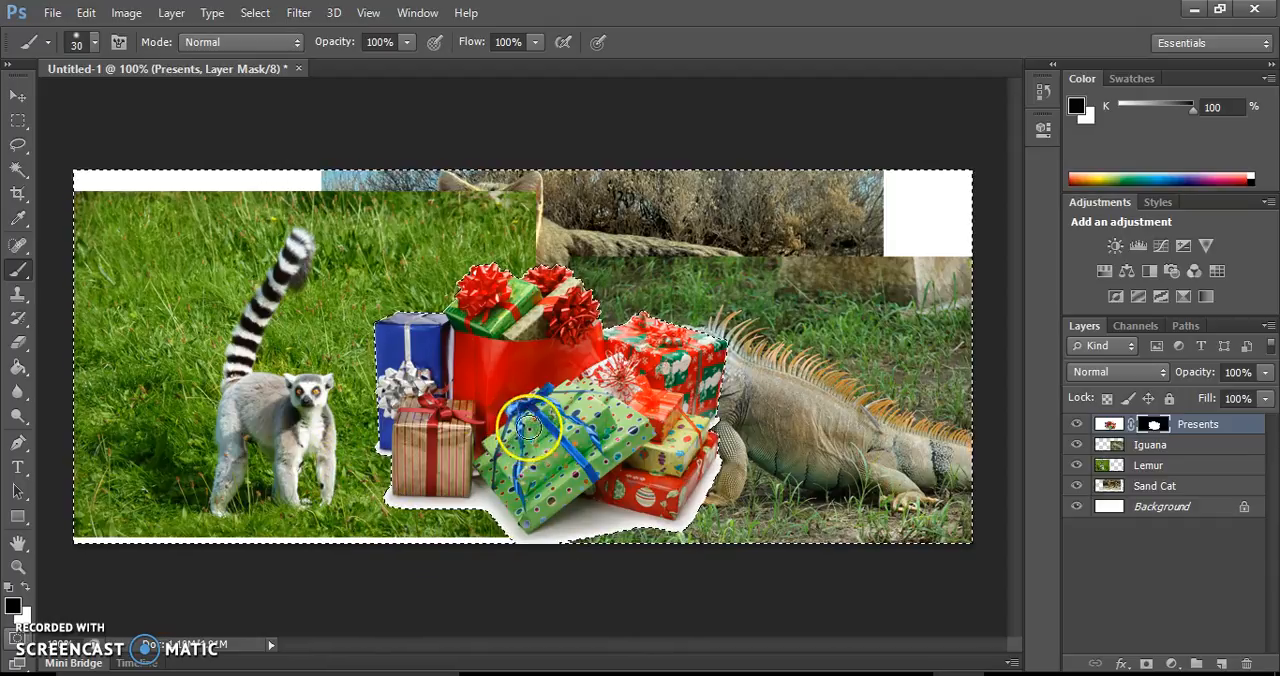
{"action": "key", "text": "ctrl+d"}
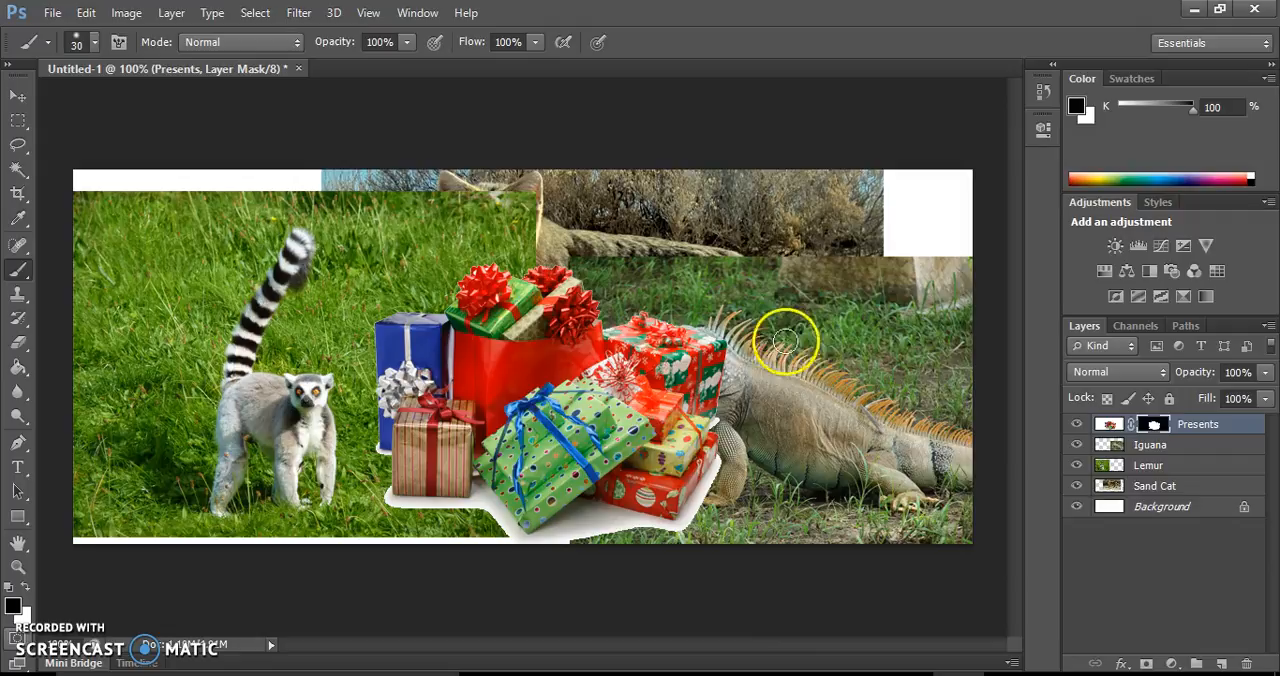
Add a layer mask from transparency to the Lemur layer
{"action": "left_click", "coordinate": [1147, 470]}
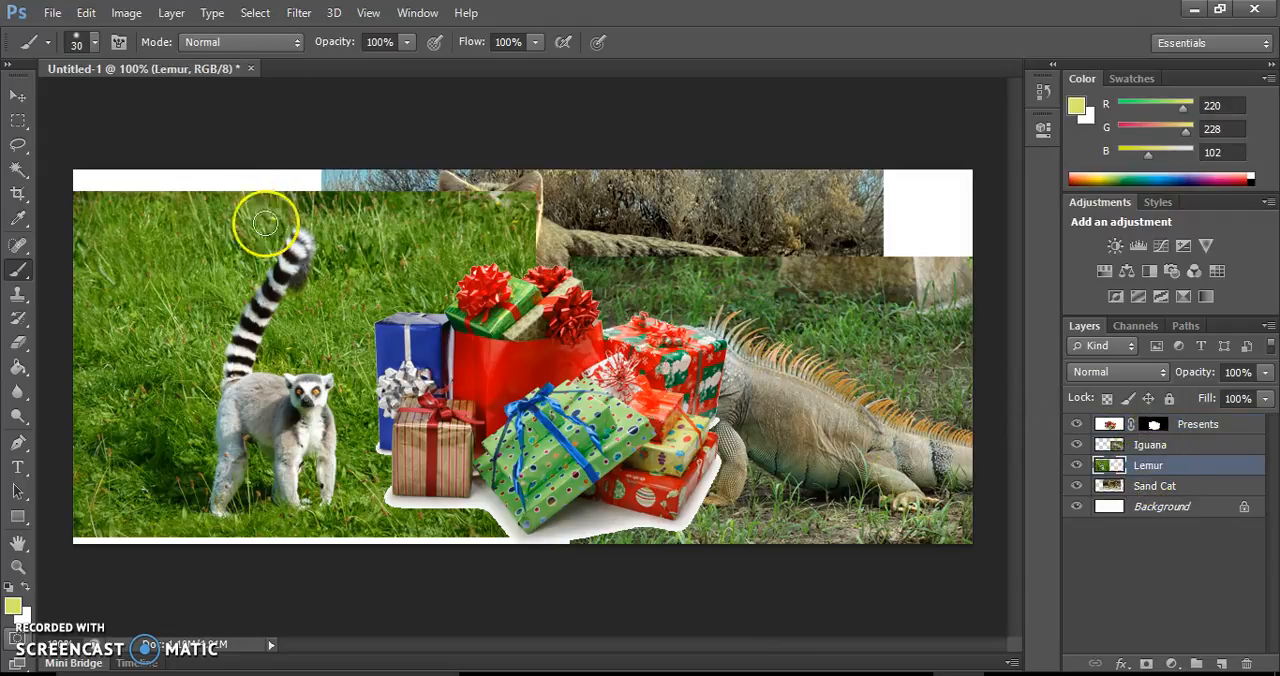
{"action": "left_click", "coordinate": [171, 13]}
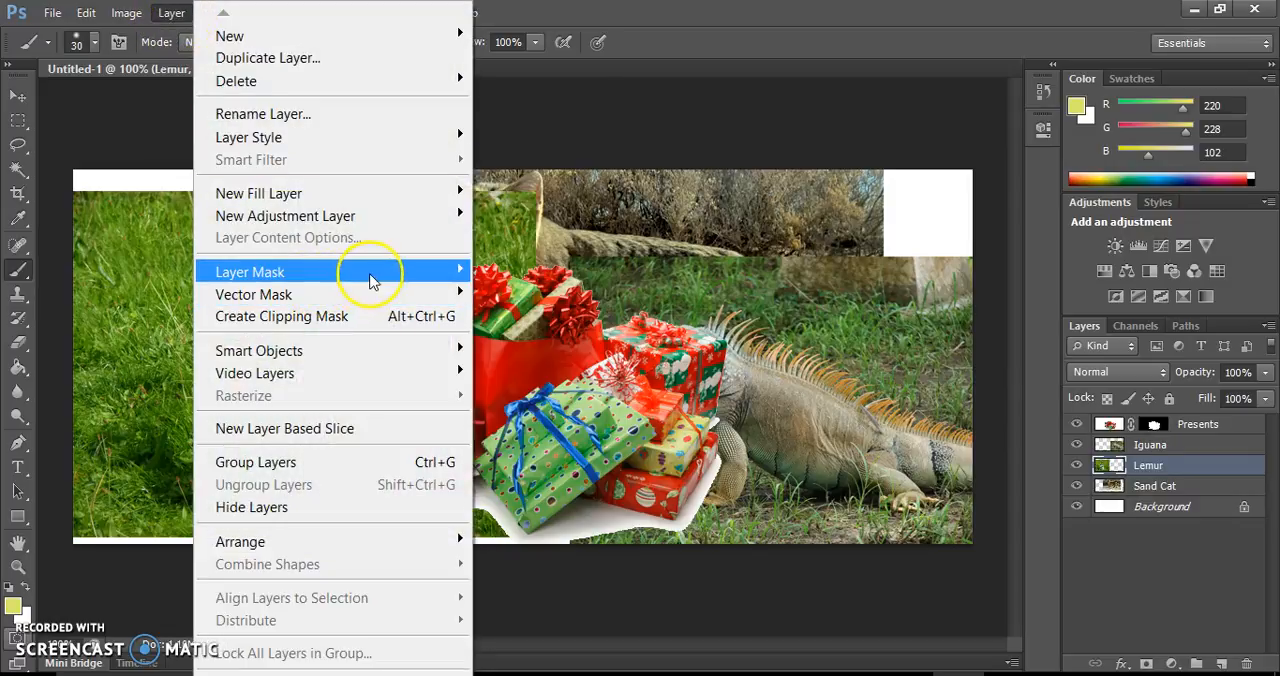
{"action": "mouse_move", "coordinate": [365, 272]}
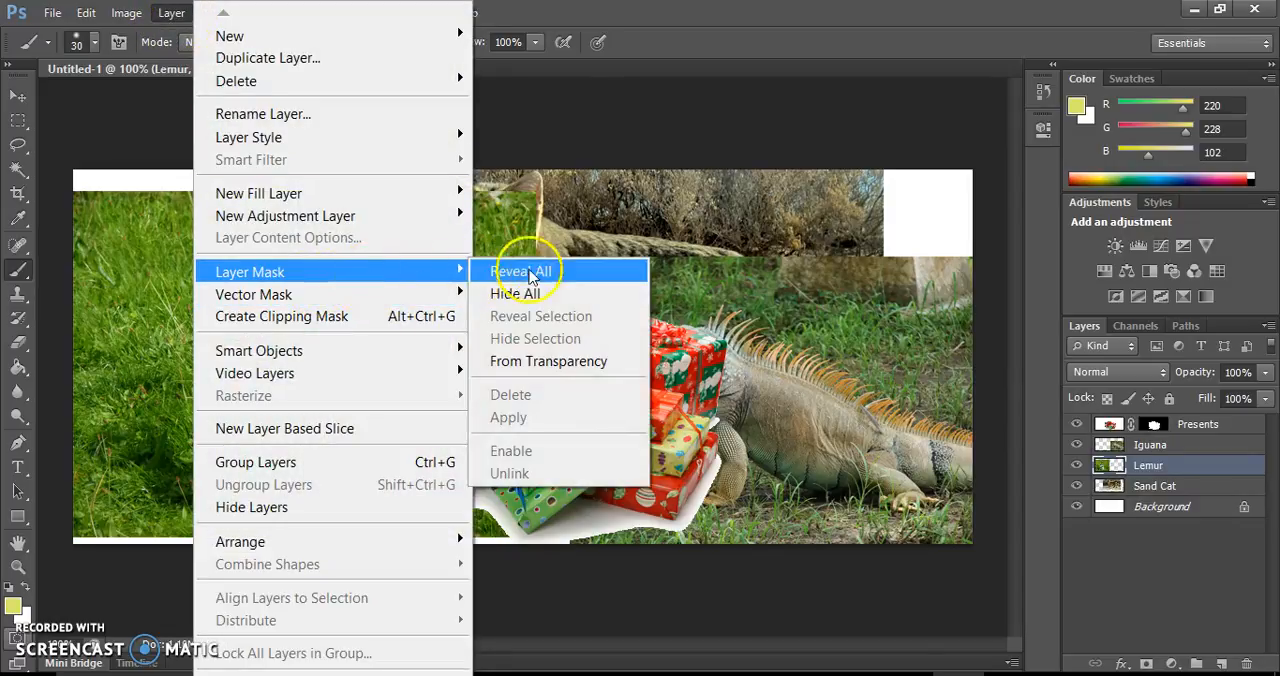
{"action": "left_click", "coordinate": [575, 363]}
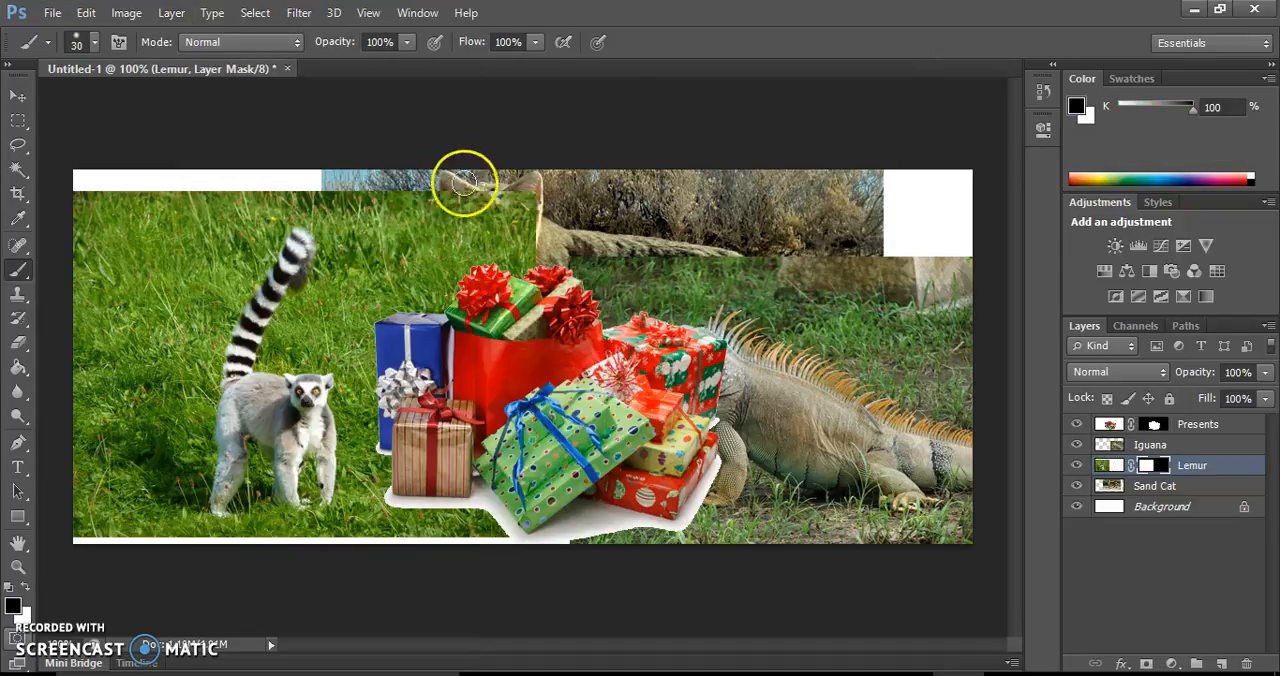
Mask out the grass above the presents and around the lemur's upper left, enlarging the brush to 199 px for the canvas's left edge
{"action": "mouse_move", "coordinate": [522, 224]}
{"action": "left_mouse_down"}
{"action": "mouse_move", "coordinate": [526, 188]}
{"action": "mouse_move", "coordinate": [491, 251]}
{"action": "mouse_move", "coordinate": [500, 208]}
{"action": "mouse_move", "coordinate": [543, 270]}
{"action": "mouse_move", "coordinate": [500, 283]}
{"action": "mouse_move", "coordinate": [443, 208]}
{"action": "mouse_move", "coordinate": [366, 236]}
{"action": "mouse_move", "coordinate": [323, 188]}
{"action": "mouse_move", "coordinate": [354, 194]}
{"action": "mouse_move", "coordinate": [77, 189]}
{"action": "mouse_move", "coordinate": [169, 189]}
{"action": "mouse_move", "coordinate": [189, 215]}
{"action": "mouse_move", "coordinate": [234, 217]}
{"action": "mouse_move", "coordinate": [149, 403]}
{"action": "mouse_move", "coordinate": [194, 214]}
{"action": "mouse_move", "coordinate": [183, 290]}
{"action": "mouse_move", "coordinate": [171, 266]}
{"action": "mouse_move", "coordinate": [143, 286]}
{"action": "mouse_move", "coordinate": [166, 274]}
{"action": "mouse_move", "coordinate": [133, 177]}
{"action": "mouse_move", "coordinate": [65, 250]}
{"action": "left_mouse_up"}
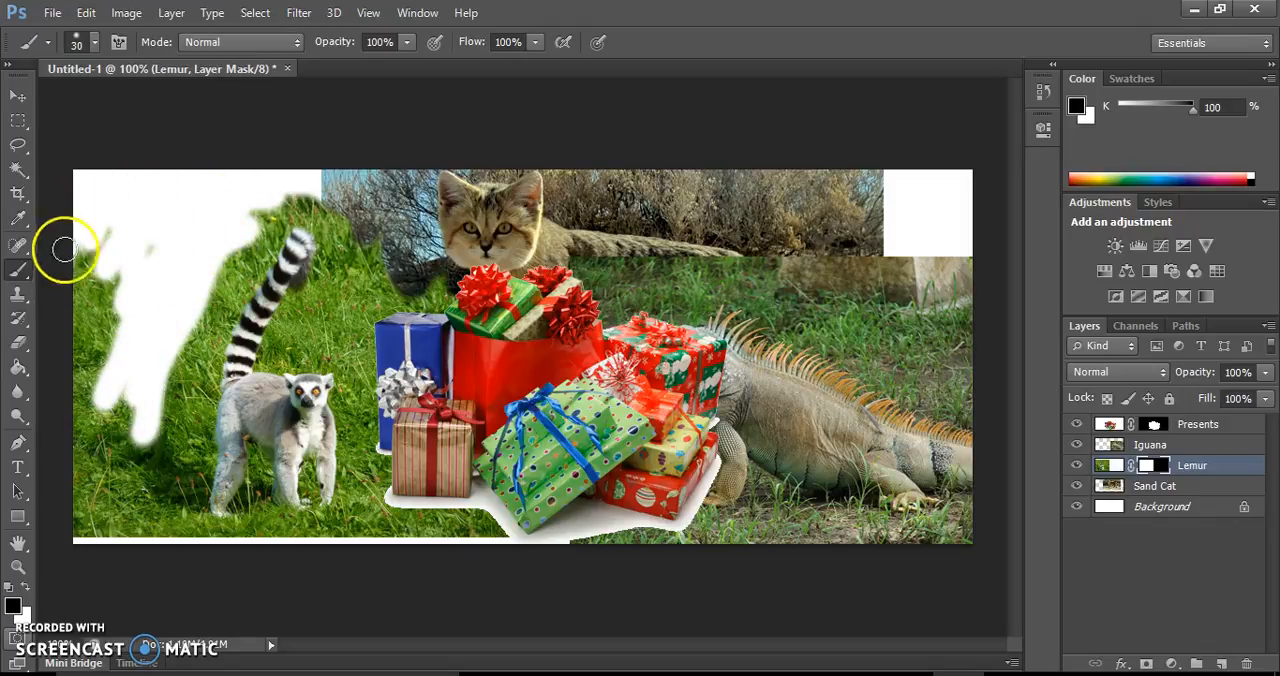
{"action": "left_click", "coordinate": [96, 44]}
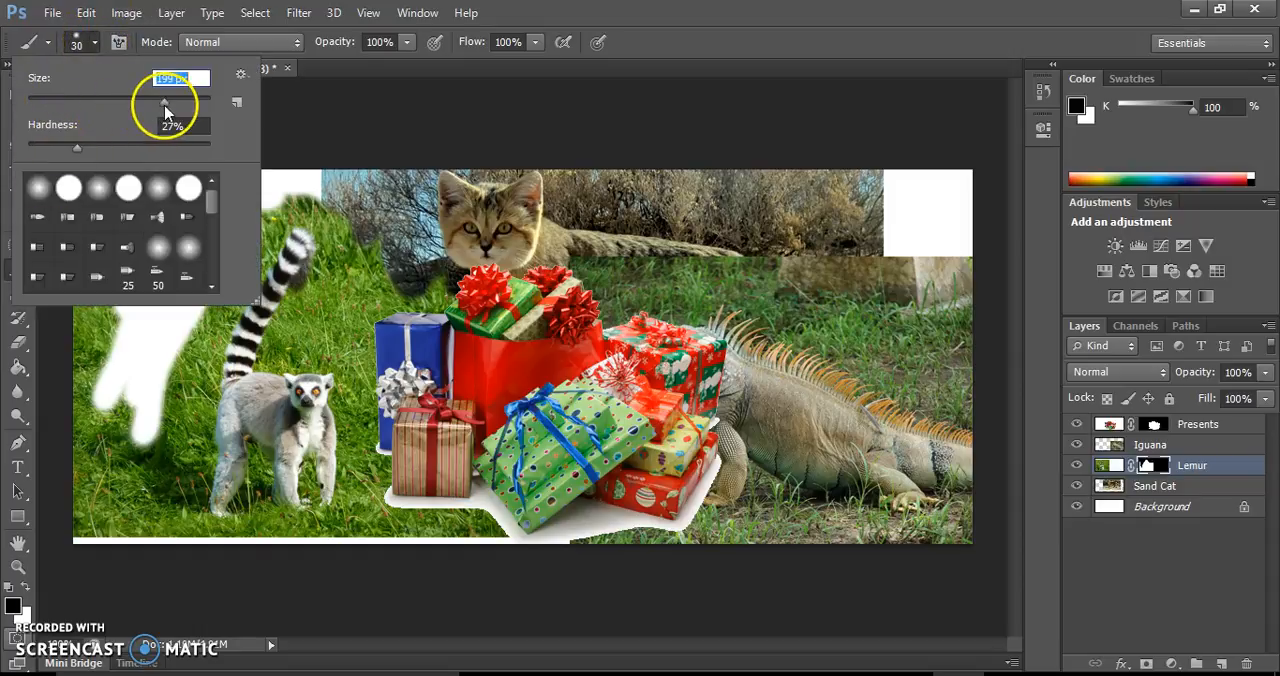
{"action": "mouse_move", "coordinate": [99, 342]}
{"action": "left_mouse_down"}
{"action": "mouse_move", "coordinate": [100, 374]}
{"action": "mouse_move", "coordinate": [126, 270]}
{"action": "mouse_move", "coordinate": [109, 277]}
{"action": "mouse_move", "coordinate": [94, 465]}
{"action": "mouse_move", "coordinate": [78, 505]}
{"action": "left_mouse_up"}
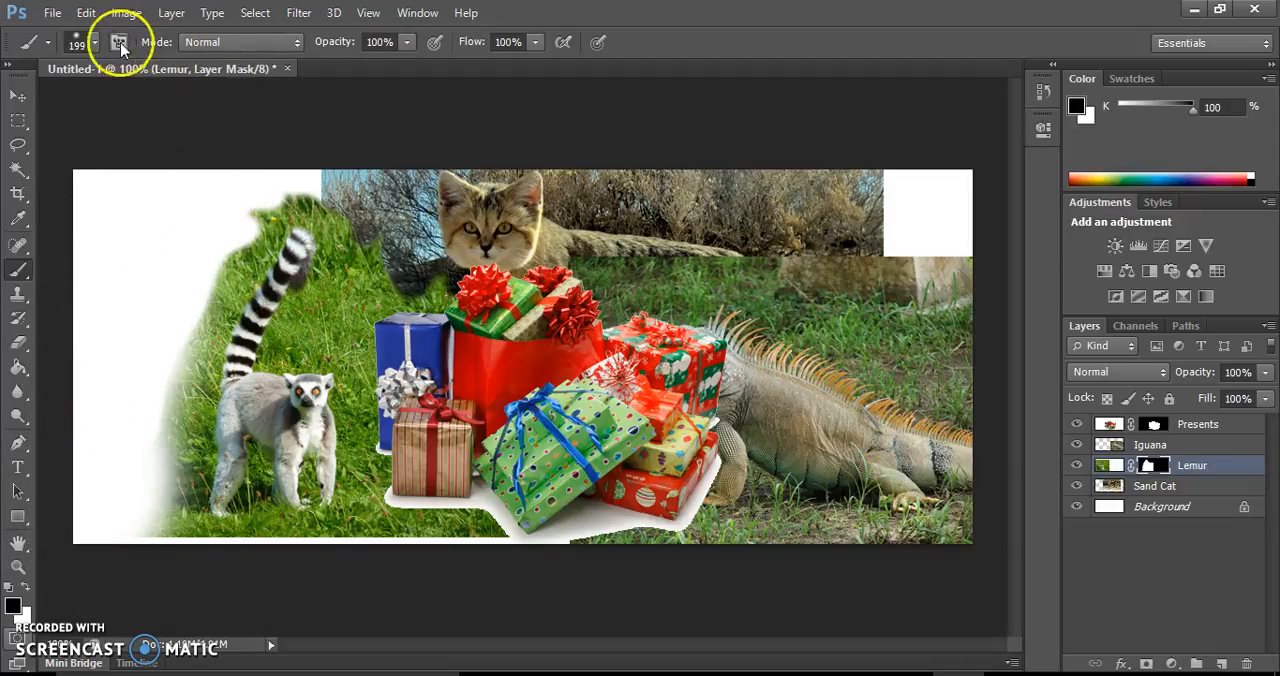
Raise the brush hardness to 96% and mask out more grass left of the lemur and between the lemur and the presents
{"action": "left_click", "coordinate": [95, 43]}
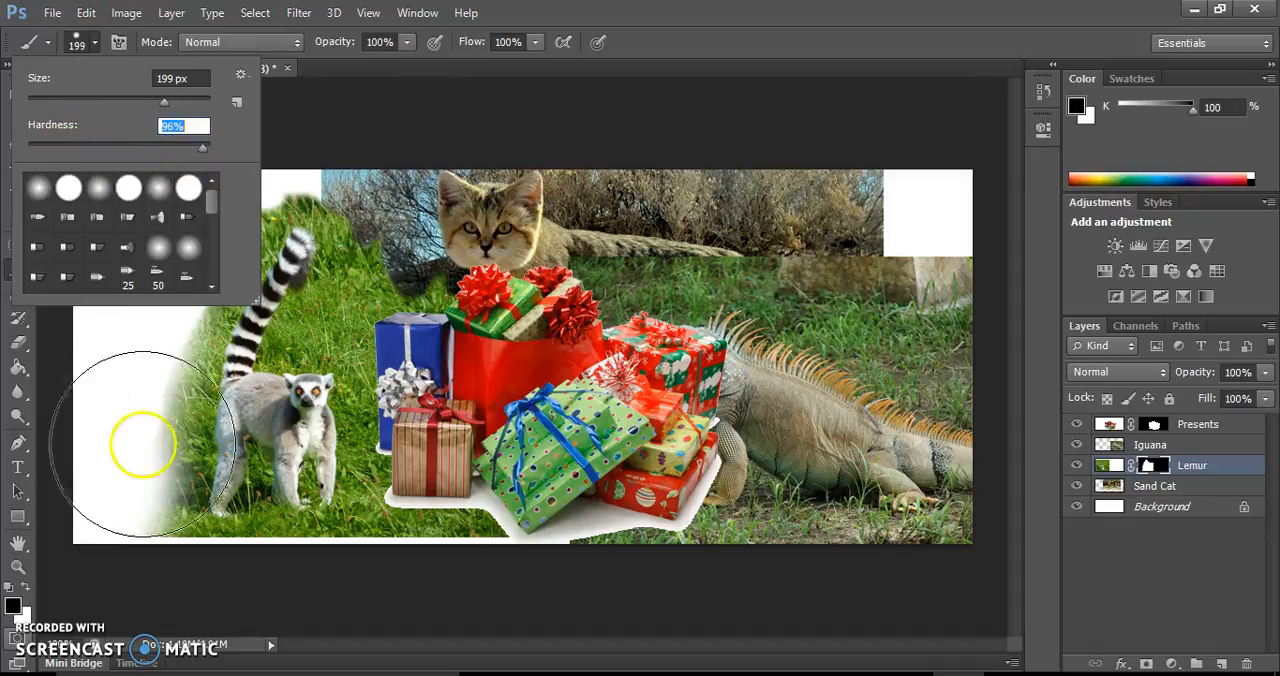
{"action": "left_click_drag", "start_coordinate": [113, 414], "coordinate": [98, 517]}
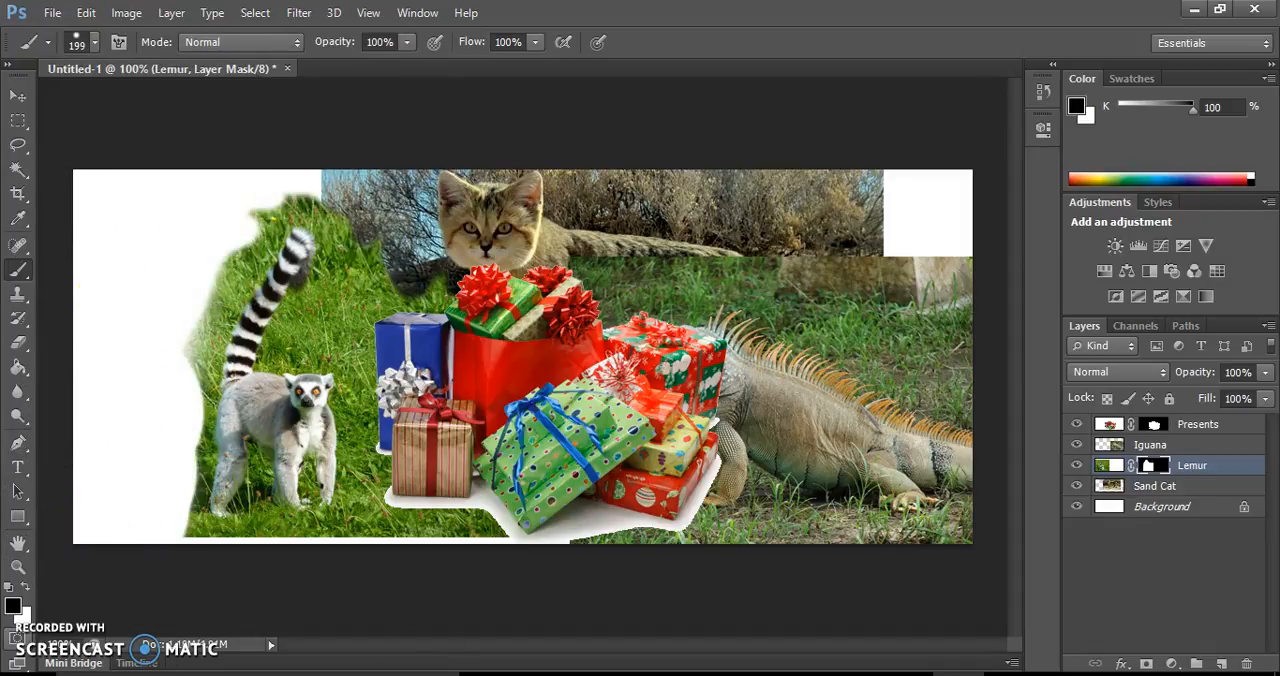
{"action": "mouse_move", "coordinate": [457, 563]}
{"action": "left_mouse_down"}
{"action": "mouse_move", "coordinate": [443, 443]}
{"action": "mouse_move", "coordinate": [457, 314]}
{"action": "mouse_move", "coordinate": [417, 297]}
{"action": "mouse_move", "coordinate": [415, 220]}
{"action": "mouse_move", "coordinate": [360, 303]}
{"action": "left_mouse_up"}
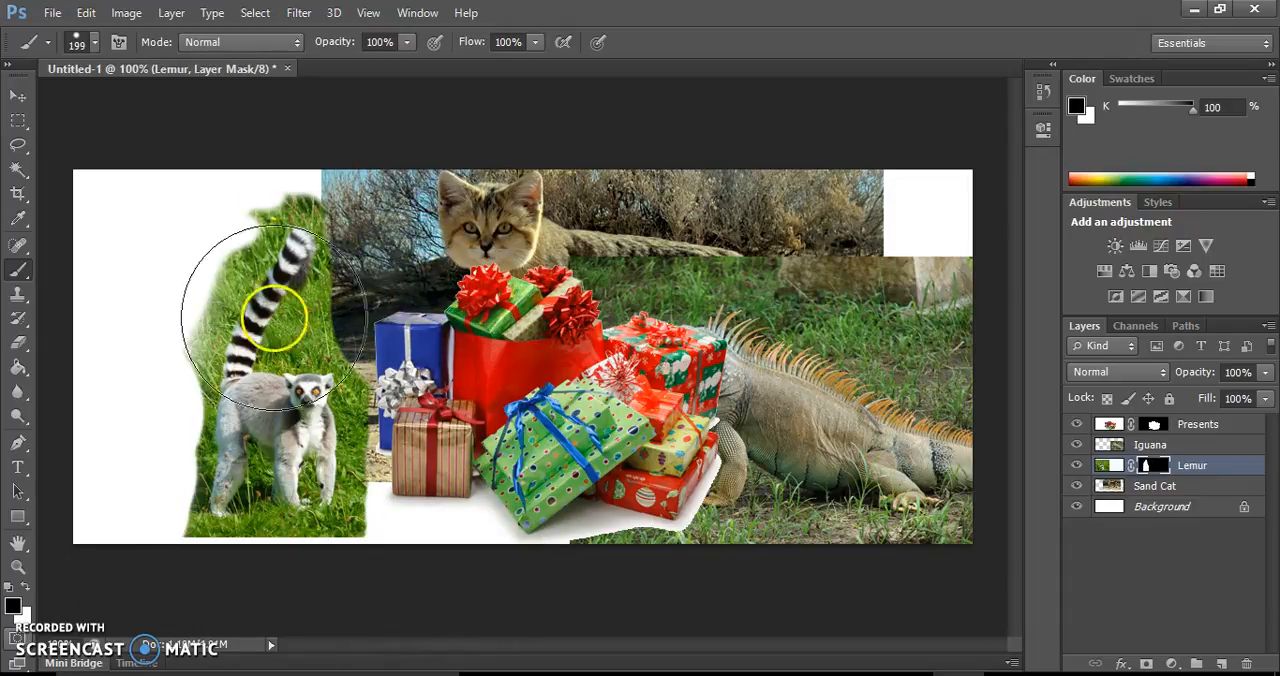
Reduce the brush to about 36 px and mask out the grass closely around the upper part of the lemur's tail
{"action": "scroll", "coordinate": [280, 270], "scroll_direction": "up", "scroll_amount": 3, "text": "alt"}
{"action": "scroll", "coordinate": [365, 200], "scroll_direction": "up", "scroll_amount": 5, "text": "alt"}
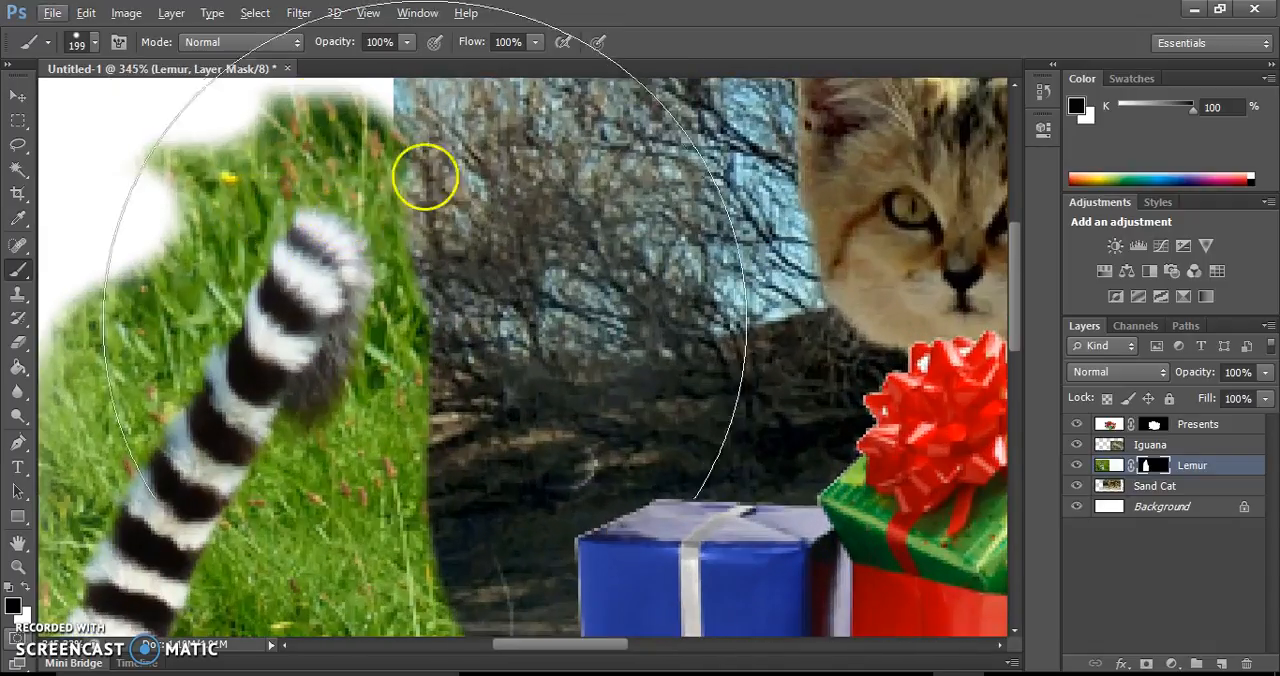
{"action": "left_click", "coordinate": [90, 46]}
{"action": "left_click_drag", "start_coordinate": [166, 104], "coordinate": [90, 102]}
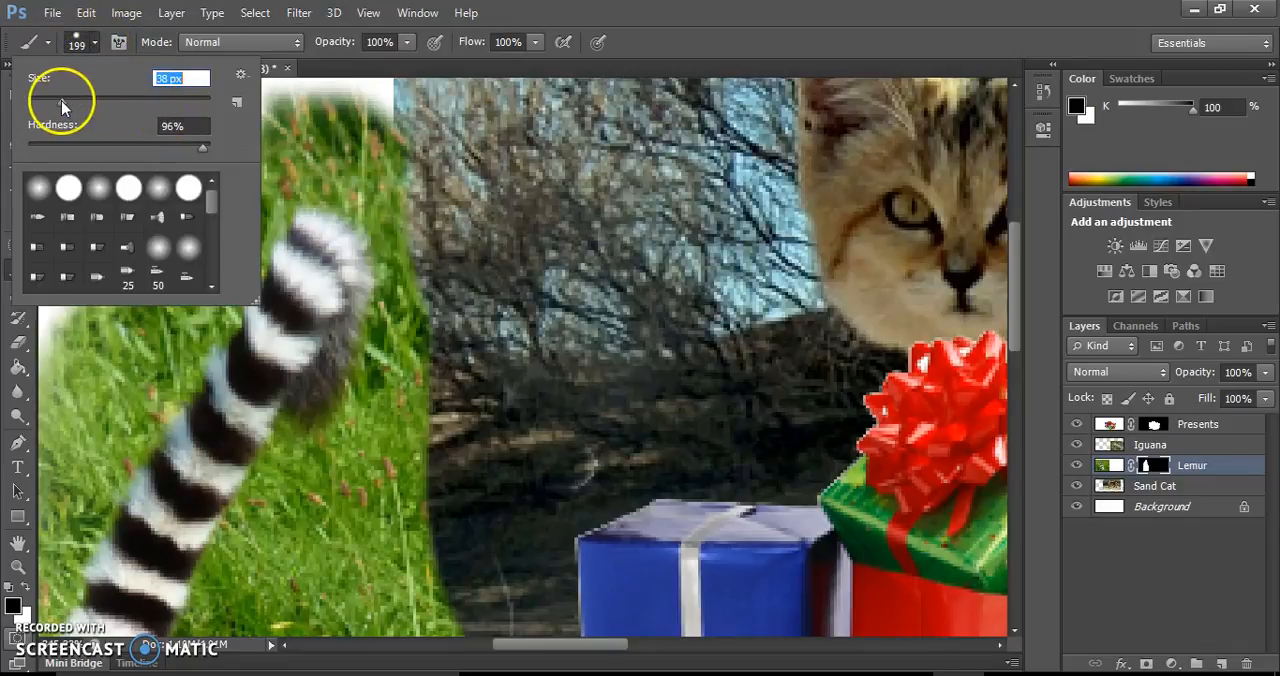
{"action": "mouse_move", "coordinate": [443, 443]}
{"action": "left_mouse_down"}
{"action": "mouse_move", "coordinate": [391, 465]}
{"action": "mouse_move", "coordinate": [435, 351]}
{"action": "mouse_move", "coordinate": [439, 266]}
{"action": "mouse_move", "coordinate": [421, 187]}
{"action": "mouse_move", "coordinate": [319, 137]}
{"action": "mouse_move", "coordinate": [383, 112]}
{"action": "mouse_move", "coordinate": [193, 150]}
{"action": "mouse_move", "coordinate": [184, 190]}
{"action": "mouse_move", "coordinate": [317, 168]}
{"action": "mouse_move", "coordinate": [320, 151]}
{"action": "mouse_move", "coordinate": [337, 151]}
{"action": "mouse_move", "coordinate": [454, 232]}
{"action": "mouse_move", "coordinate": [425, 233]}
{"action": "mouse_move", "coordinate": [422, 345]}
{"action": "mouse_move", "coordinate": [420, 325]}
{"action": "mouse_move", "coordinate": [373, 470]}
{"action": "mouse_move", "coordinate": [346, 474]}
{"action": "mouse_move", "coordinate": [300, 518]}
{"action": "mouse_move", "coordinate": [401, 560]}
{"action": "mouse_move", "coordinate": [405, 600]}
{"action": "left_mouse_up"}
{"action": "left_click", "coordinate": [232, 232]}
{"action": "mouse_move", "coordinate": [232, 232]}
{"action": "left_mouse_down"}
{"action": "mouse_move", "coordinate": [196, 260]}
{"action": "mouse_move", "coordinate": [235, 202]}
{"action": "mouse_move", "coordinate": [148, 305]}
{"action": "mouse_move", "coordinate": [243, 221]}
{"action": "mouse_move", "coordinate": [256, 197]}
{"action": "mouse_move", "coordinate": [241, 191]}
{"action": "mouse_move", "coordinate": [264, 153]}
{"action": "mouse_move", "coordinate": [466, 167]}
{"action": "mouse_move", "coordinate": [407, 205]}
{"action": "mouse_move", "coordinate": [420, 233]}
{"action": "mouse_move", "coordinate": [378, 448]}
{"action": "mouse_move", "coordinate": [337, 481]}
{"action": "mouse_move", "coordinate": [311, 497]}
{"action": "mouse_move", "coordinate": [189, 420]}
{"action": "mouse_move", "coordinate": [161, 339]}
{"action": "mouse_move", "coordinate": [197, 307]}
{"action": "mouse_move", "coordinate": [189, 296]}
{"action": "mouse_move", "coordinate": [132, 345]}
{"action": "mouse_move", "coordinate": [122, 317]}
{"action": "mouse_move", "coordinate": [104, 321]}
{"action": "mouse_move", "coordinate": [102, 350]}
{"action": "mouse_move", "coordinate": [175, 368]}
{"action": "left_mouse_up"}
{"action": "scroll", "coordinate": [175, 368], "scroll_direction": "down", "scroll_amount": 5}
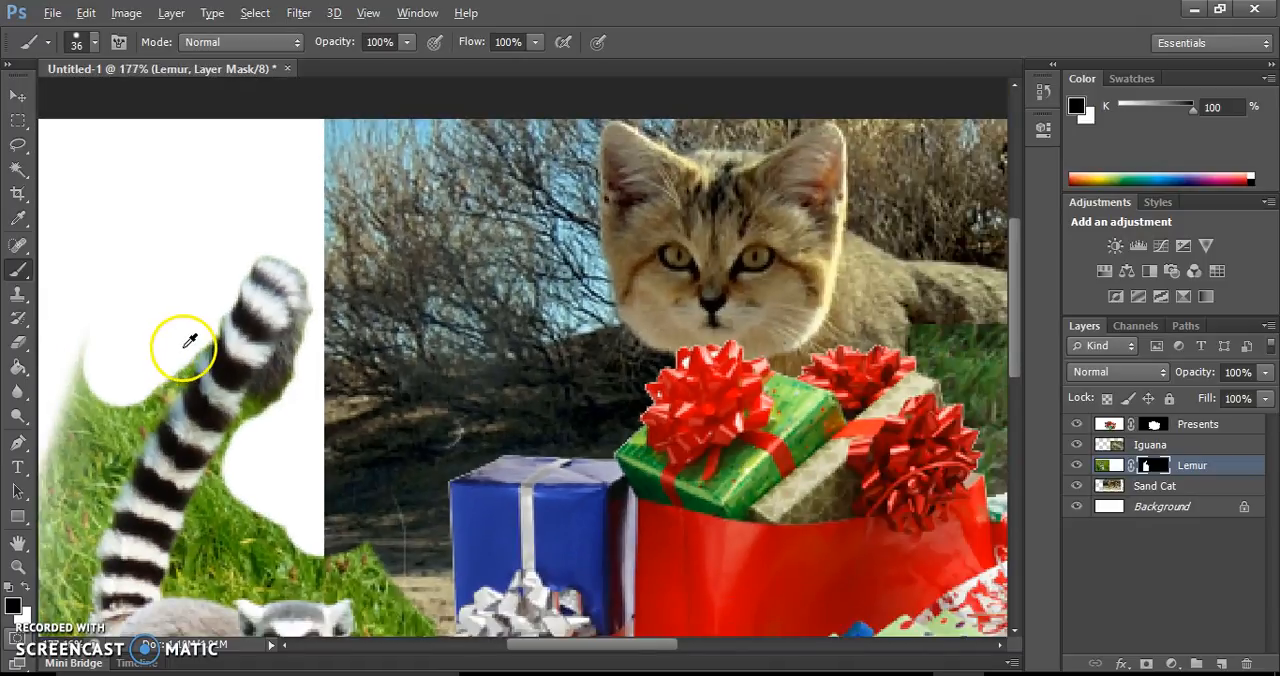
{"action": "scroll", "coordinate": [237, 451], "scroll_direction": "down", "scroll_amount": 1}
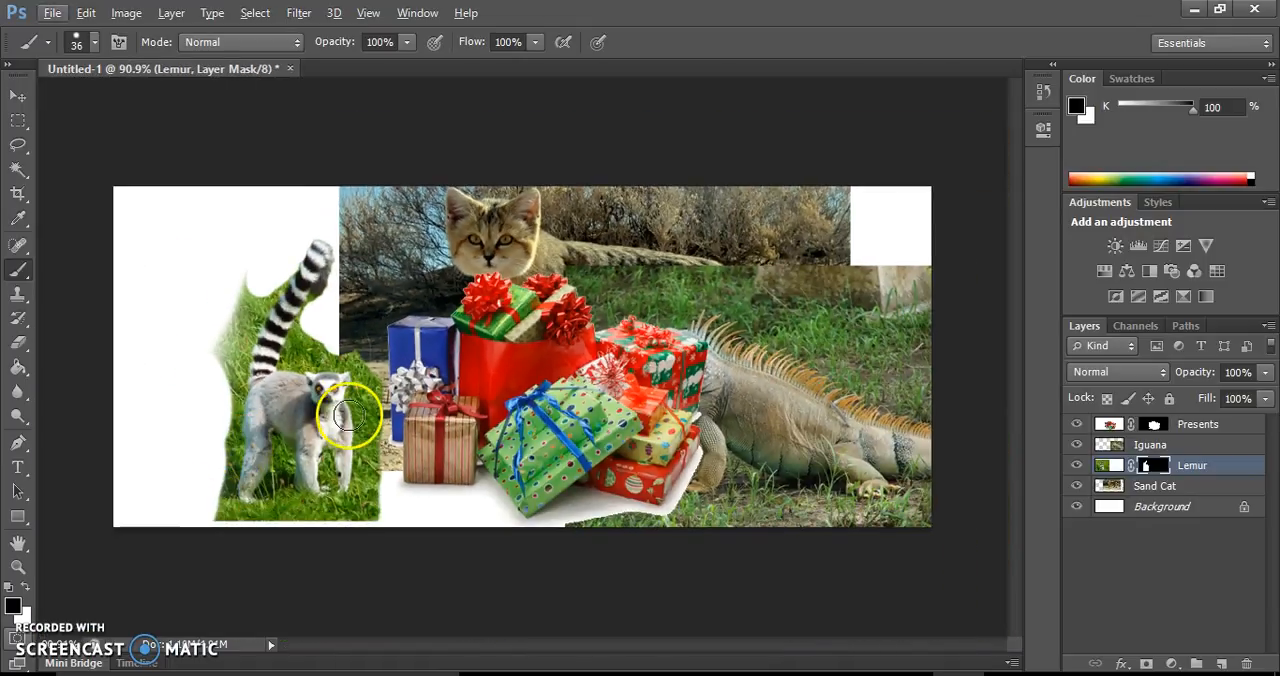
{"action": "left_click_drag", "start_coordinate": [410, 425], "coordinate": [366, 428]}
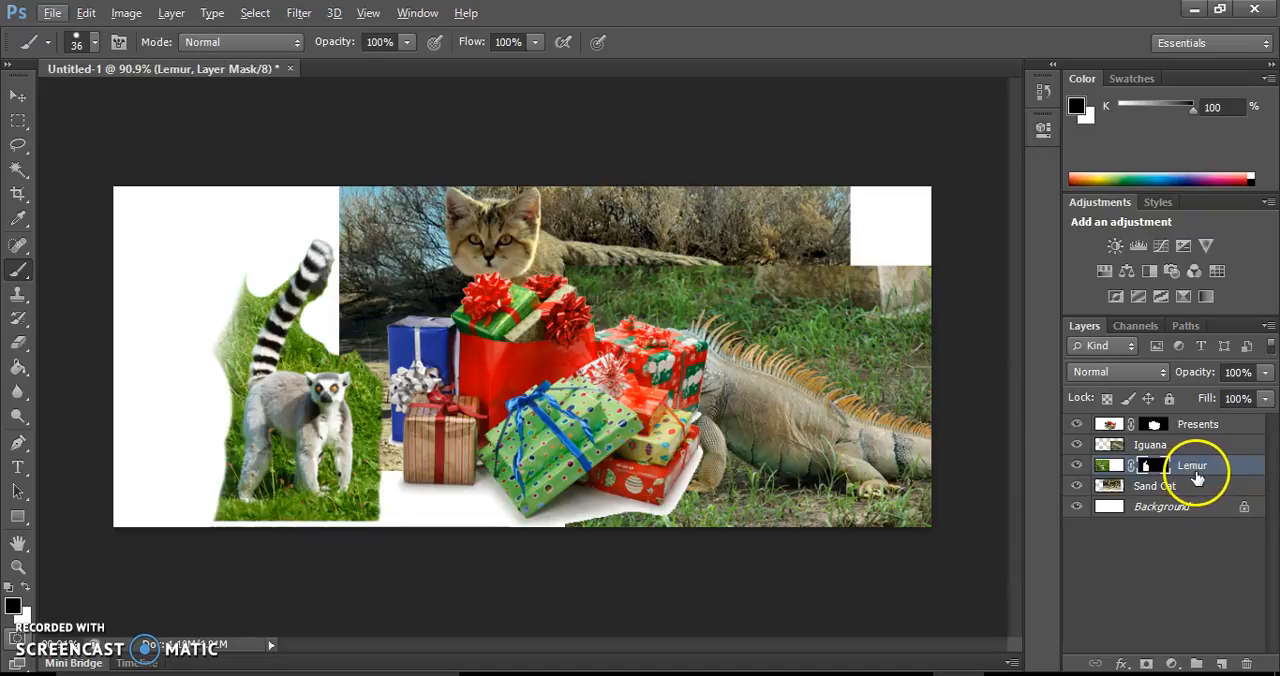
Place the Iguana layer above the Presents layer and shift the Sand Cat to the left behind the presents
{"action": "left_click_drag", "start_coordinate": [1194, 444], "coordinate": [1189, 420]}
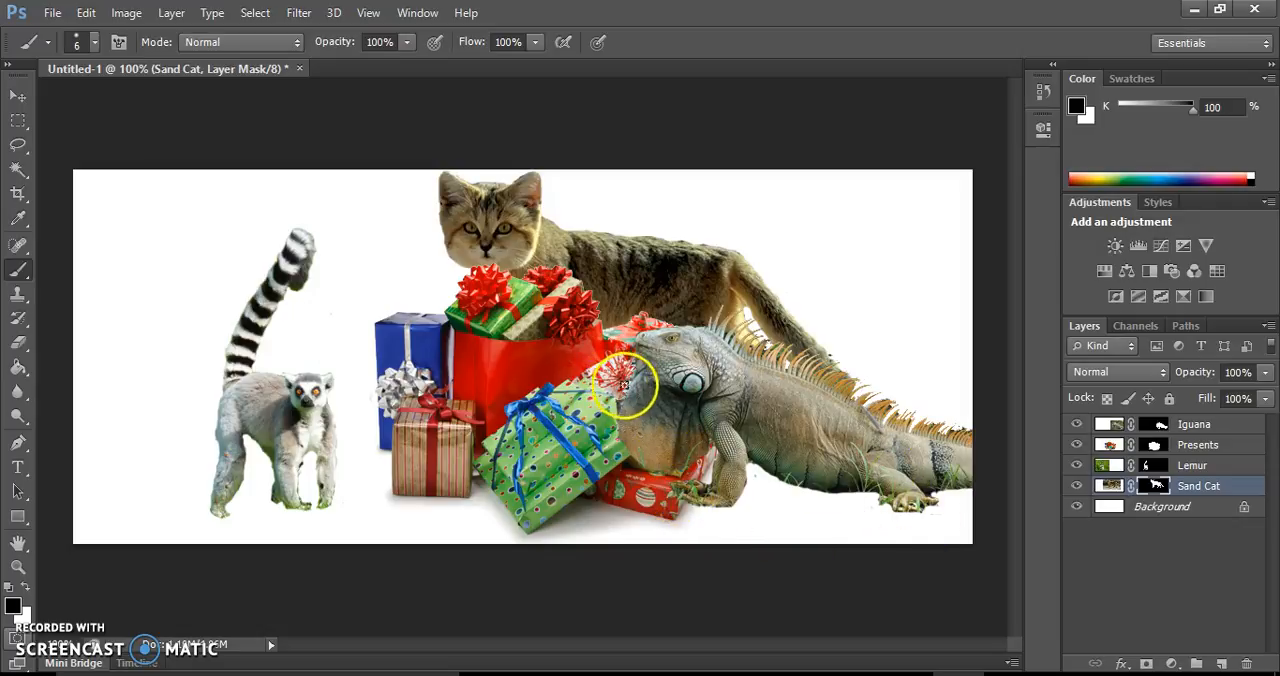
{"action": "left_click", "coordinate": [18, 95]}
{"action": "left_click_drag", "start_coordinate": [595, 277], "coordinate": [520, 262]}
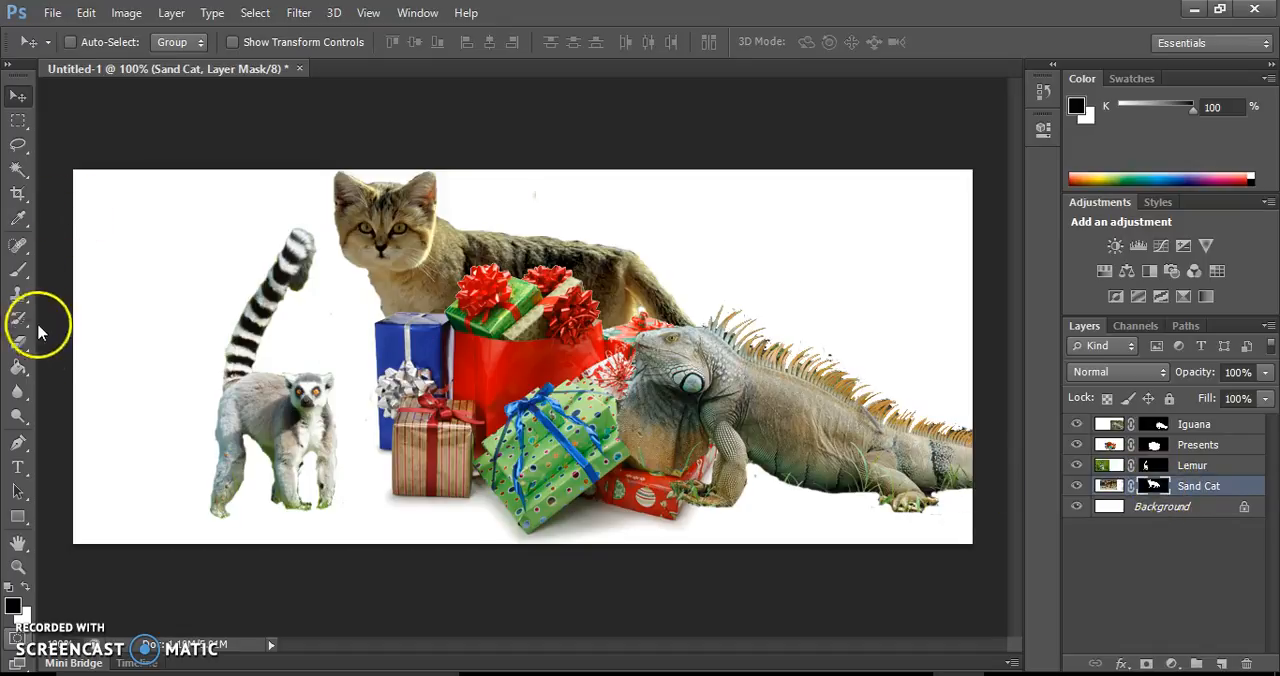
Paint out a small part of the sand cat's back with black on its mask and restore it by painting with white
{"action": "left_click", "coordinate": [18, 272]}
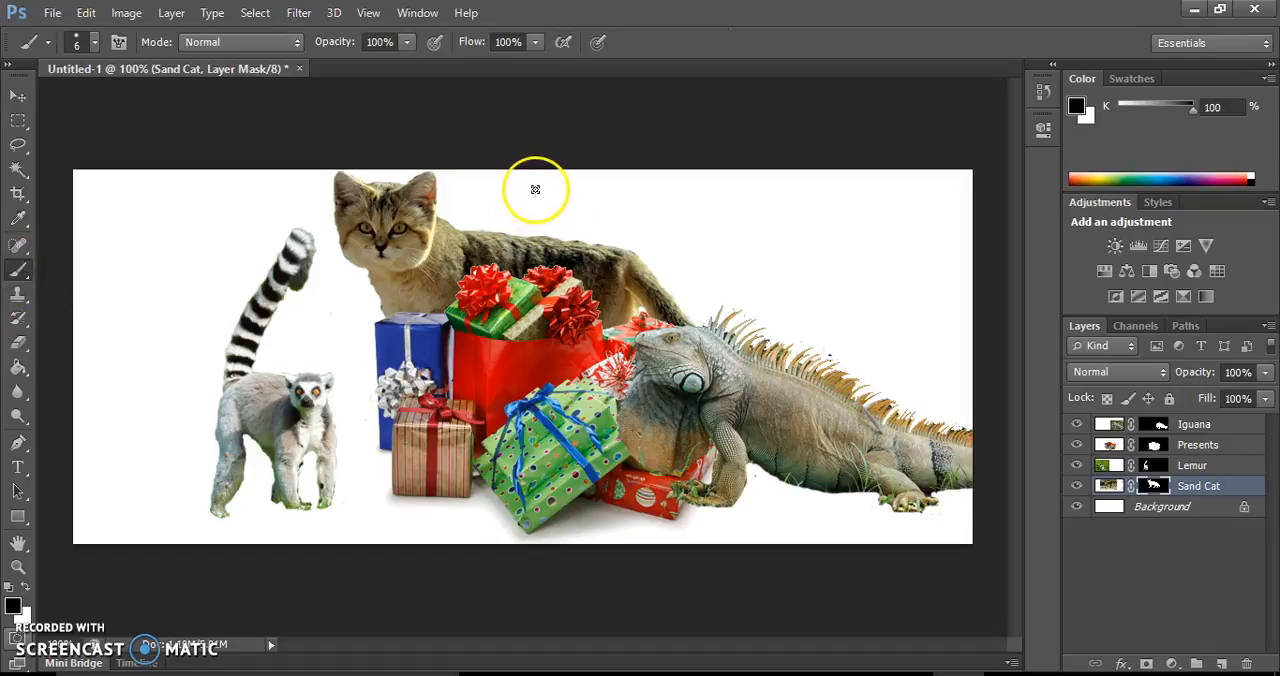
{"action": "left_click_drag", "start_coordinate": [521, 229], "coordinate": [500, 223]}
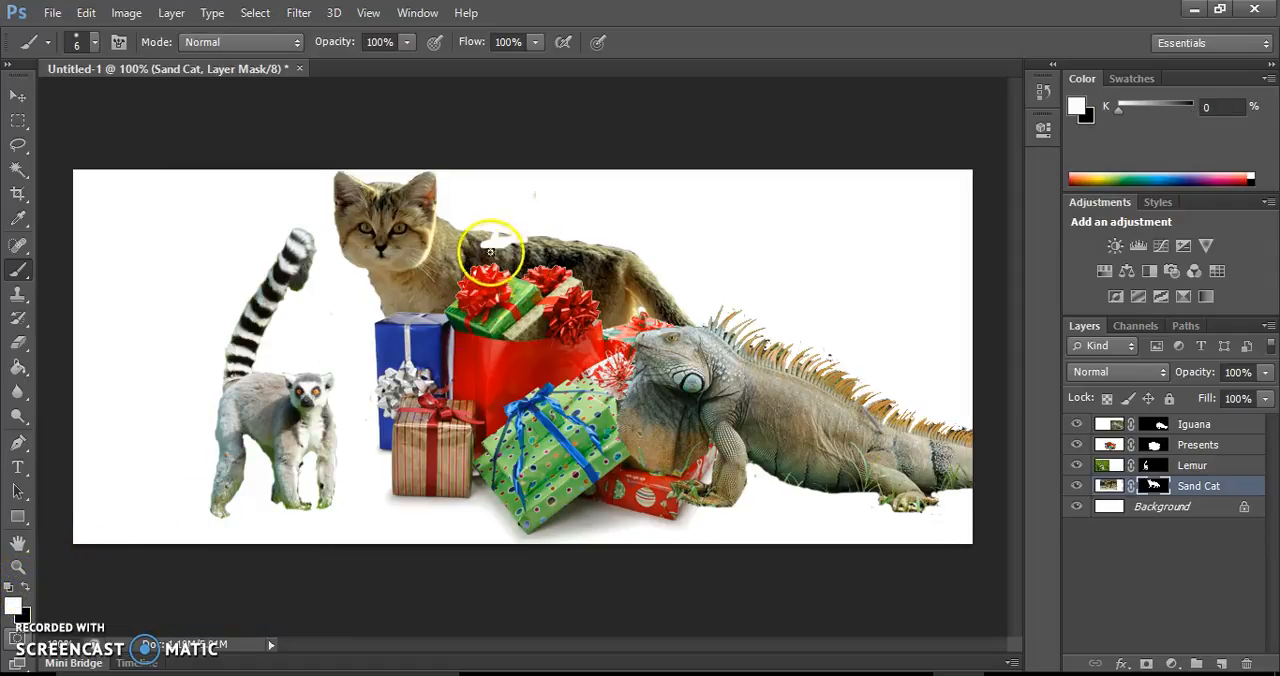
{"action": "mouse_move", "coordinate": [487, 244]}
{"action": "left_mouse_down"}
{"action": "mouse_move", "coordinate": [537, 239]}
{"action": "mouse_move", "coordinate": [504, 237]}
{"action": "left_mouse_up"}
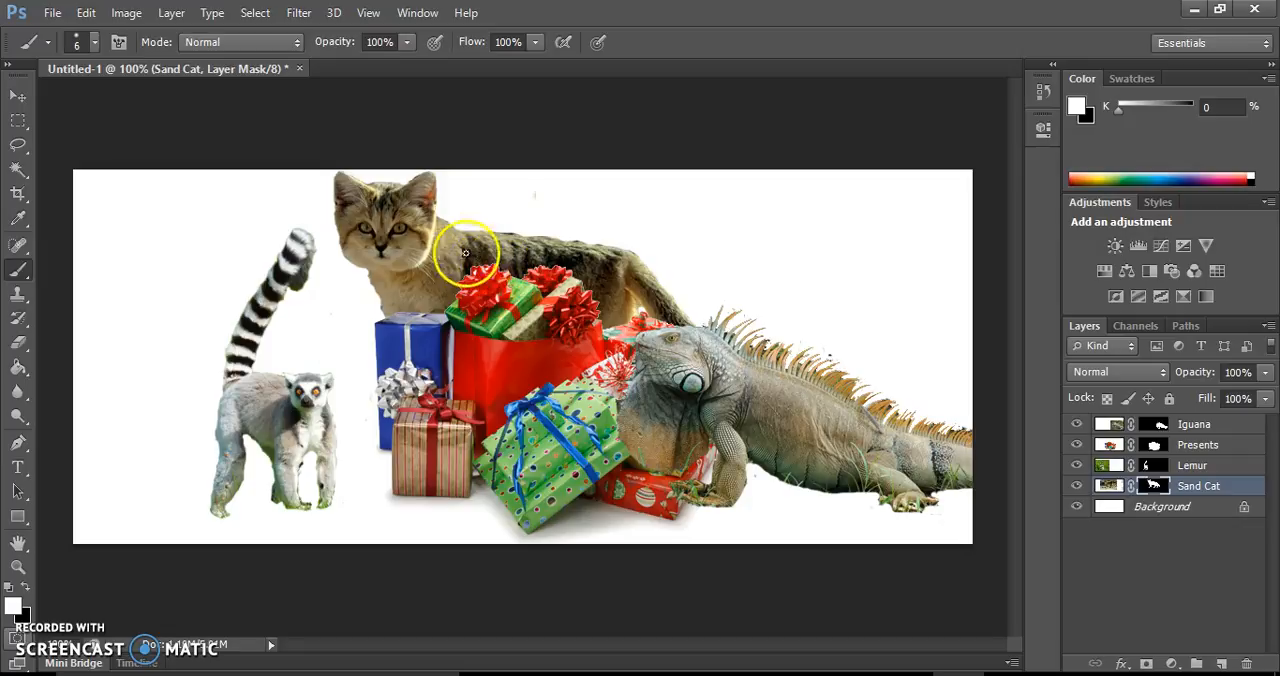
Try painting white on the Sand Cat mask to bring back the background around the cat, and undo the strokes
{"action": "mouse_move", "coordinate": [486, 229]}
{"action": "left_mouse_down"}
{"action": "mouse_move", "coordinate": [380, 182]}
{"action": "mouse_move", "coordinate": [396, 168]}
{"action": "mouse_move", "coordinate": [470, 190]}
{"action": "mouse_move", "coordinate": [560, 245]}
{"action": "mouse_move", "coordinate": [551, 255]}
{"action": "mouse_move", "coordinate": [619, 264]}
{"action": "mouse_move", "coordinate": [647, 247]}
{"action": "mouse_move", "coordinate": [616, 275]}
{"action": "mouse_move", "coordinate": [634, 331]}
{"action": "mouse_move", "coordinate": [760, 347]}
{"action": "left_mouse_up"}
{"action": "mouse_move", "coordinate": [396, 327]}
{"action": "left_mouse_down"}
{"action": "mouse_move", "coordinate": [412, 287]}
{"action": "mouse_move", "coordinate": [319, 257]}
{"action": "mouse_move", "coordinate": [375, 281]}
{"action": "mouse_move", "coordinate": [331, 326]}
{"action": "mouse_move", "coordinate": [357, 328]}
{"action": "mouse_move", "coordinate": [277, 268]}
{"action": "mouse_move", "coordinate": [290, 242]}
{"action": "mouse_move", "coordinate": [345, 225]}
{"action": "mouse_move", "coordinate": [274, 177]}
{"action": "mouse_move", "coordinate": [337, 193]}
{"action": "mouse_move", "coordinate": [259, 204]}
{"action": "mouse_move", "coordinate": [378, 308]}
{"action": "mouse_move", "coordinate": [401, 370]}
{"action": "mouse_move", "coordinate": [473, 468]}
{"action": "mouse_move", "coordinate": [605, 529]}
{"action": "left_mouse_up"}
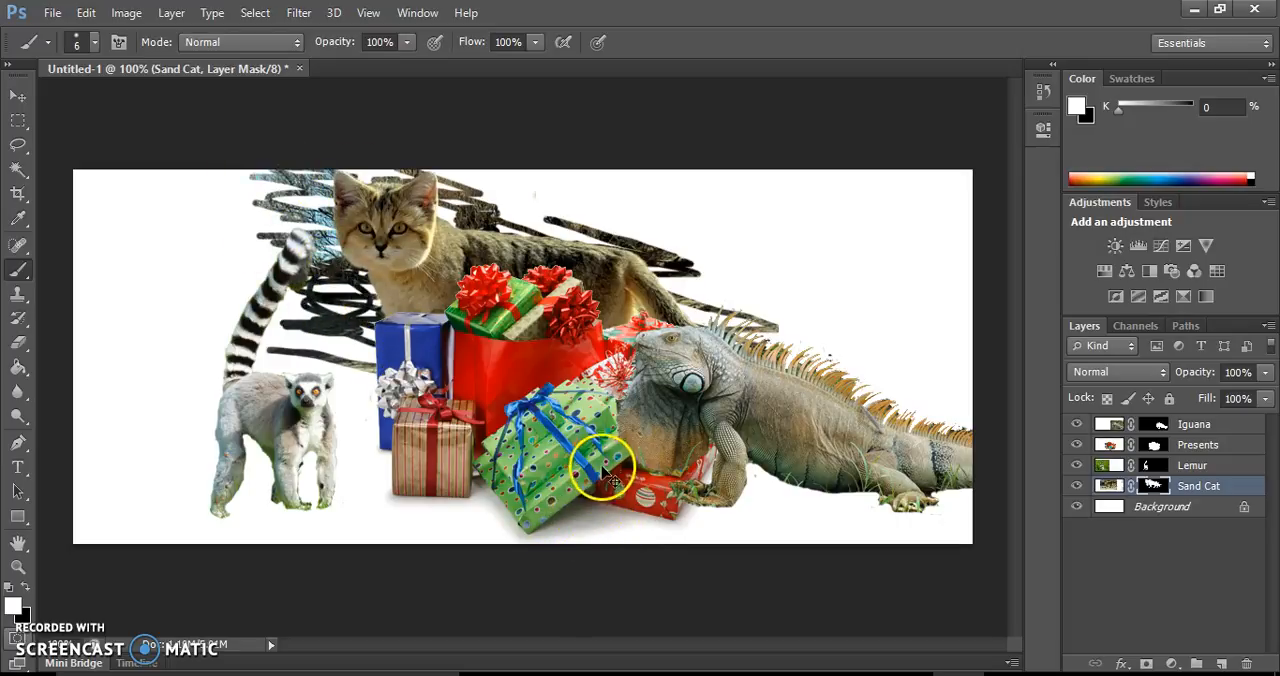
{"action": "key", "text": "ctrl+z"}
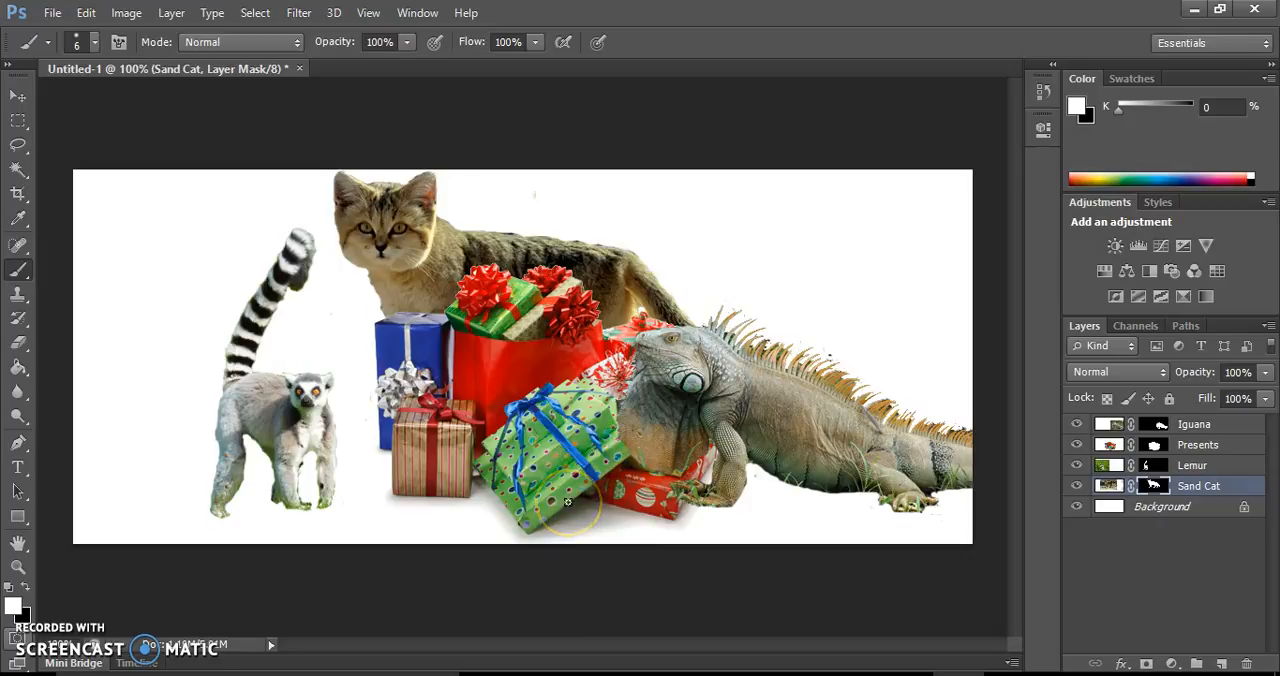